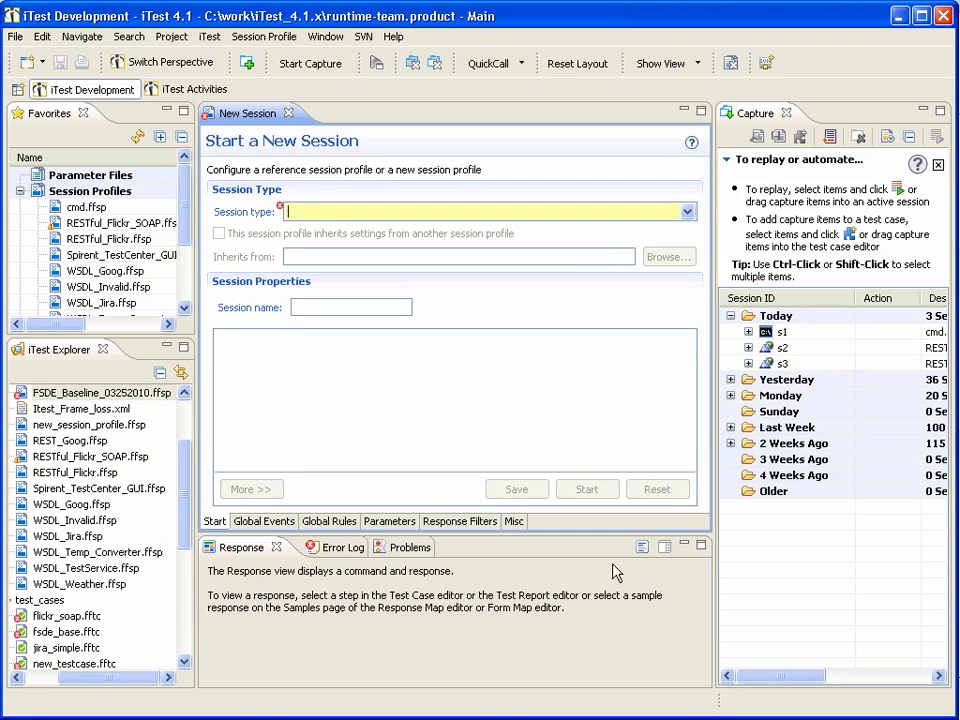
{"action": "left_click", "coordinate": [688, 211]}
{"action": "left_click_drag", "start_coordinate": [690, 261], "coordinate": [694, 311]}
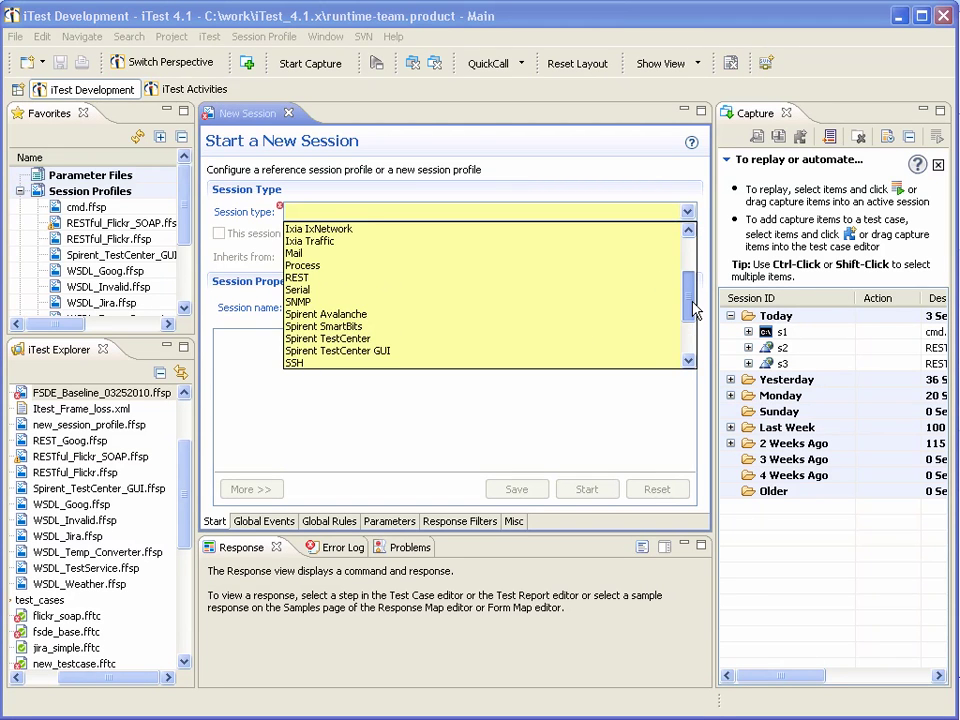
{"action": "left_click", "coordinate": [349, 279]}
{"action": "left_click", "coordinate": [313, 364]}
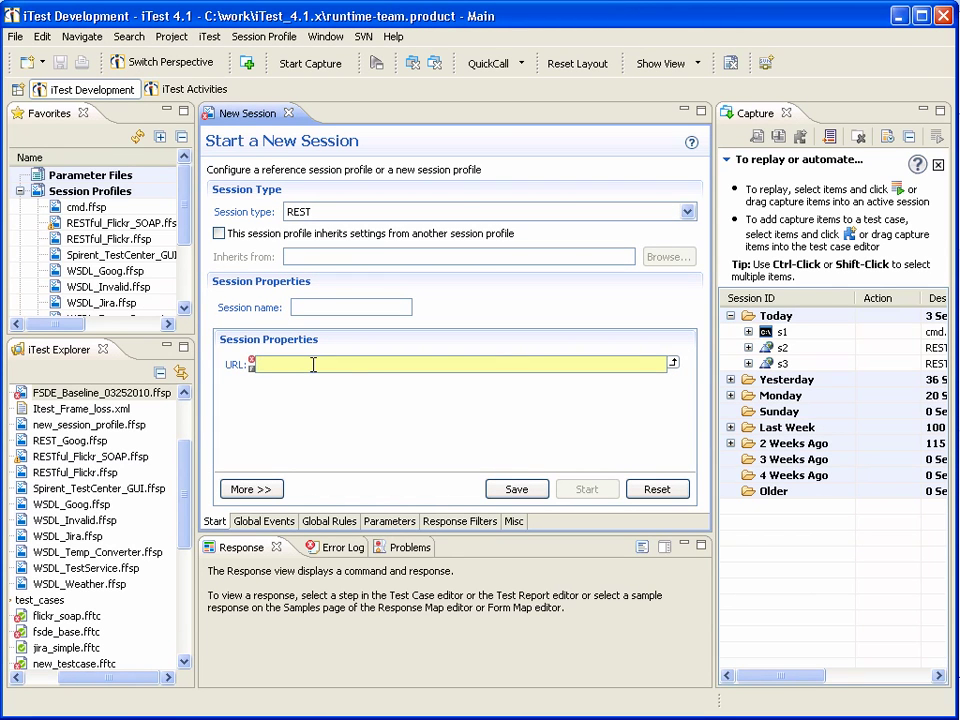
{"action": "type", "text": "http://api.flickr.com/services/rest"}
{"action": "key", "text": "ctrl+a"}
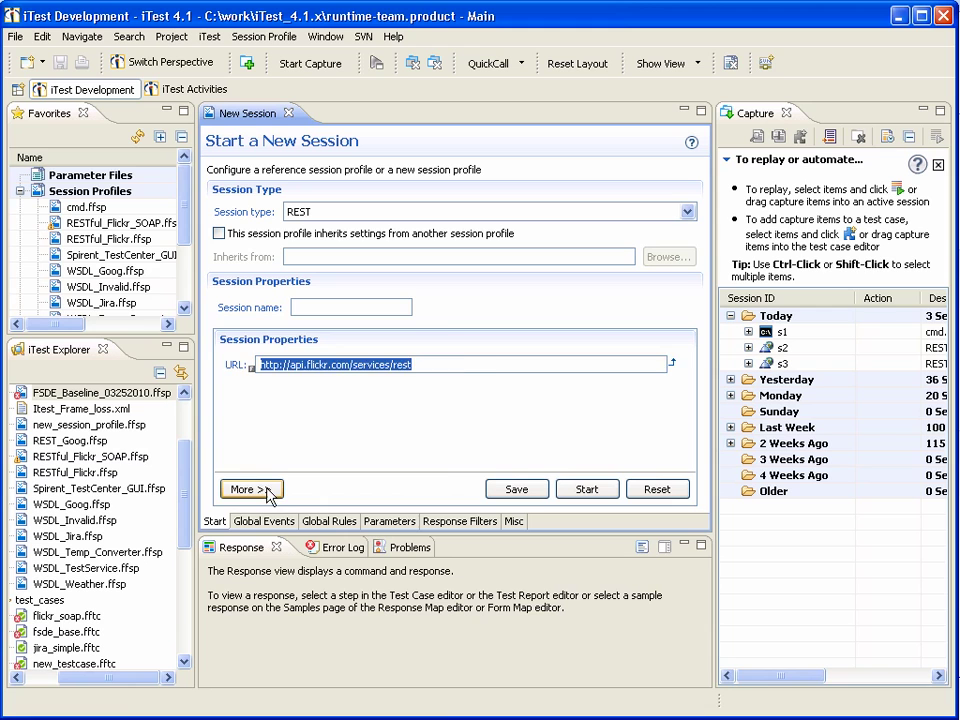
Show the extra session properties and review the Authentication, HTTP headers and URL parameters pages
{"action": "left_click", "coordinate": [251, 489]}
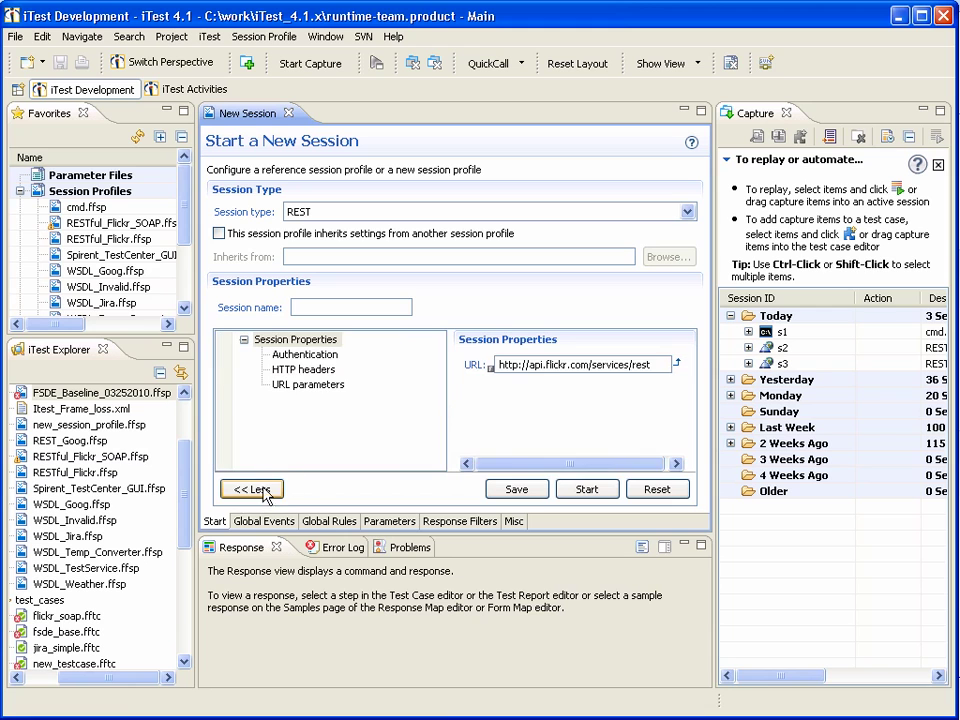
{"action": "left_click", "coordinate": [304, 355]}
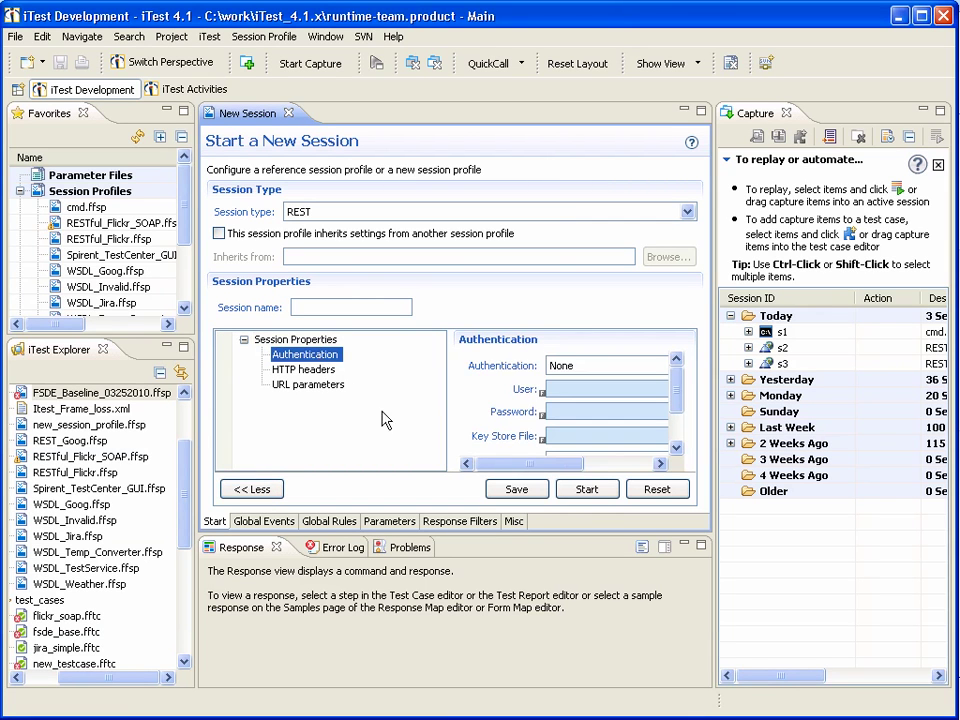
{"action": "mouse_move", "coordinate": [530, 463]}
{"action": "left_mouse_down"}
{"action": "mouse_move", "coordinate": [574, 529]}
{"action": "mouse_move", "coordinate": [536, 463]}
{"action": "mouse_move", "coordinate": [519, 465]}
{"action": "left_mouse_up"}
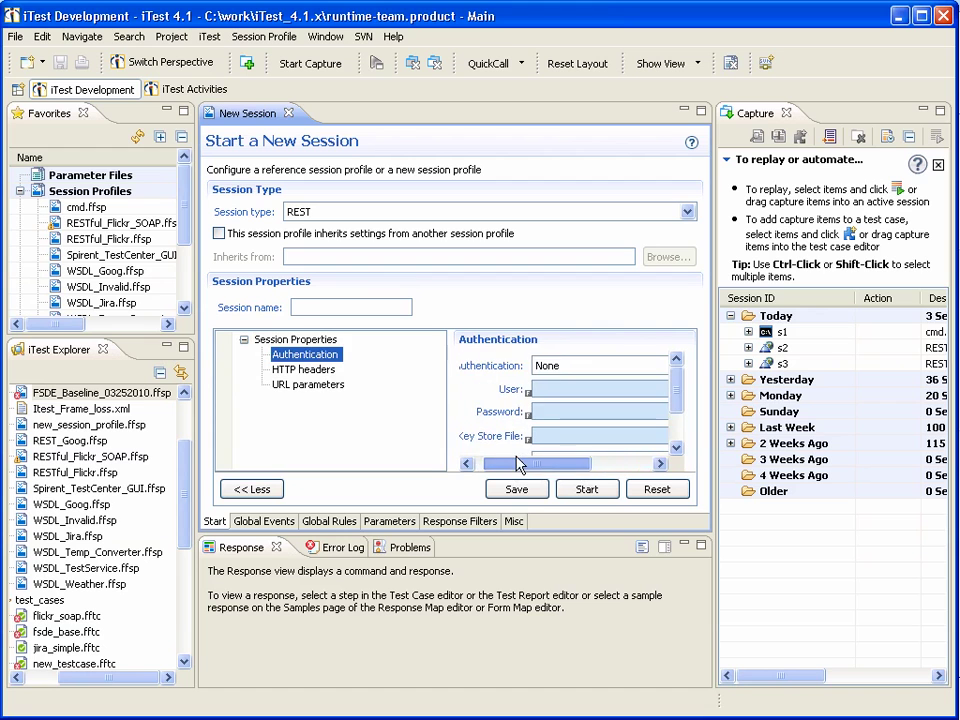
{"action": "left_click", "coordinate": [306, 370]}
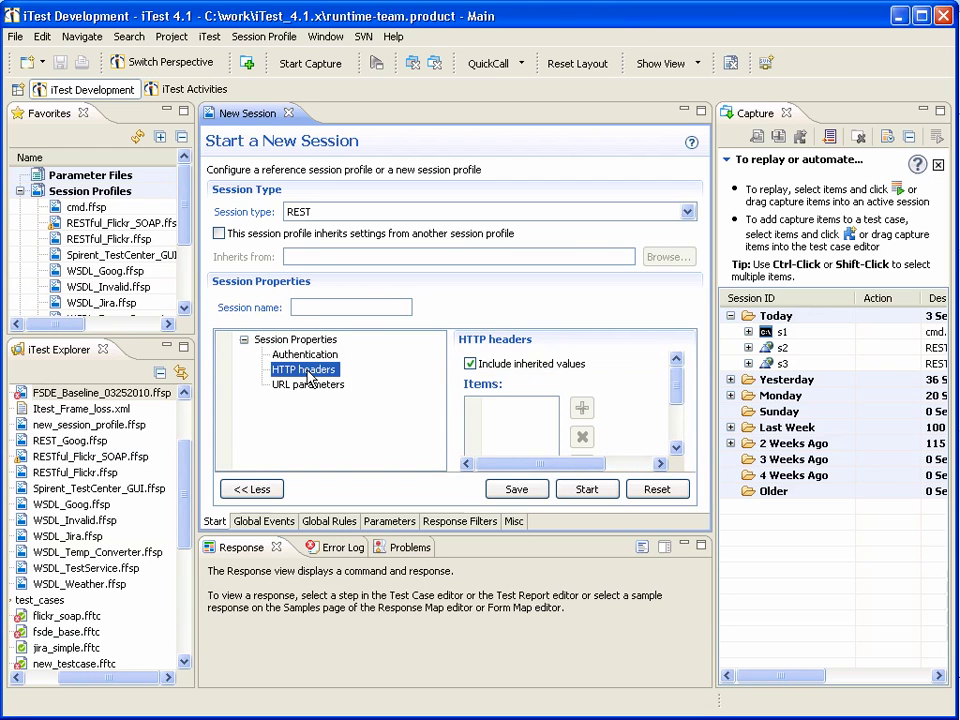
{"action": "left_click_drag", "start_coordinate": [677, 388], "coordinate": [681, 400]}
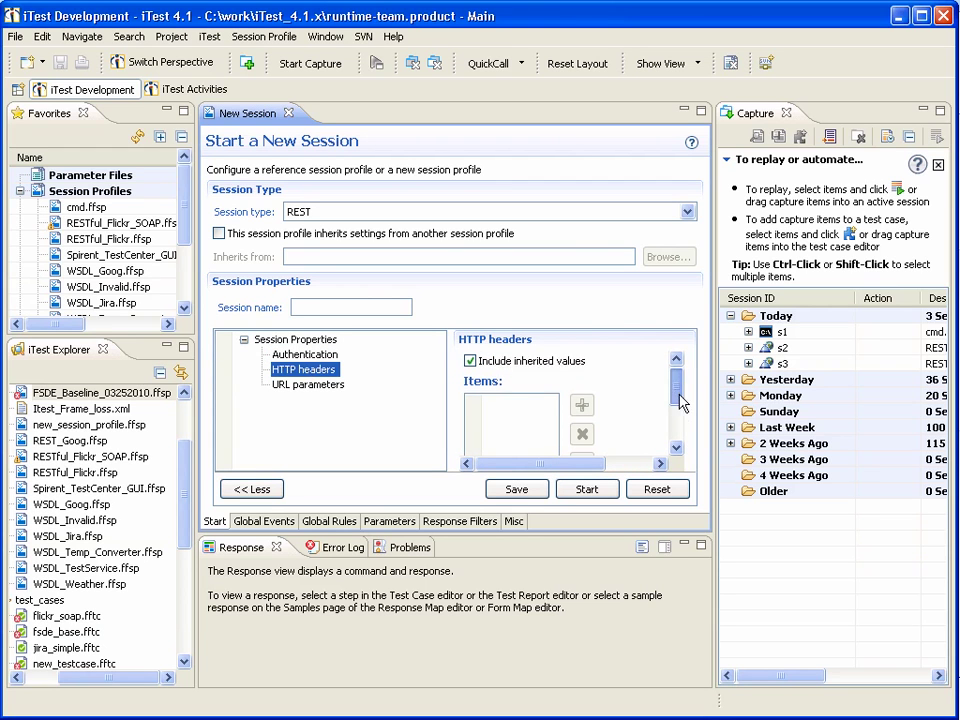
{"action": "left_click", "coordinate": [316, 388]}
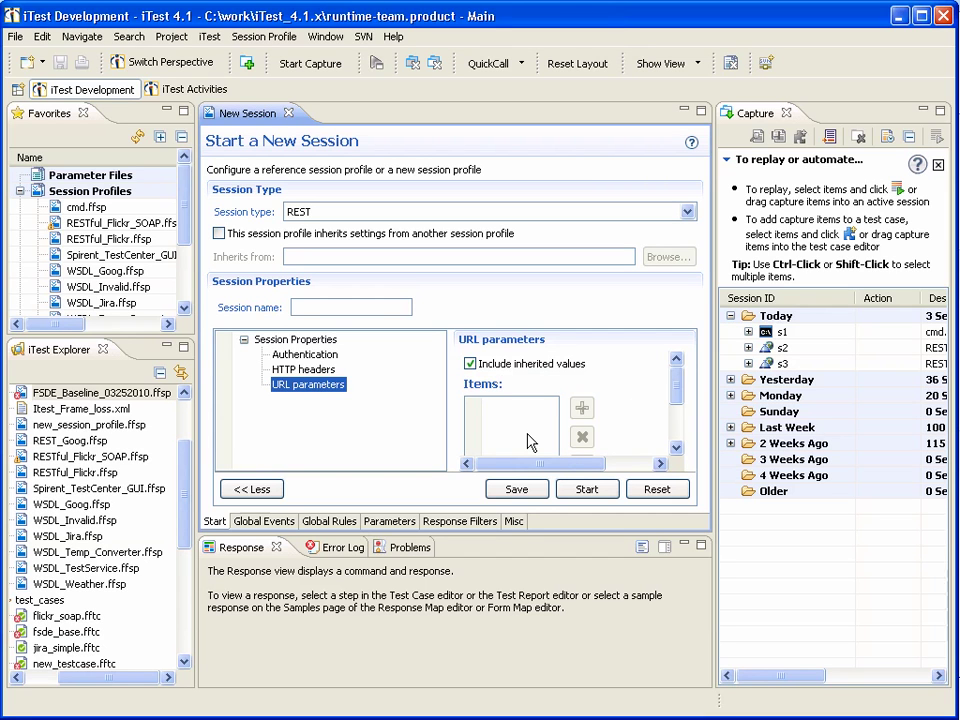
Start the REST session, saving its profile as REST.ffsp
{"action": "left_click", "coordinate": [318, 340]}
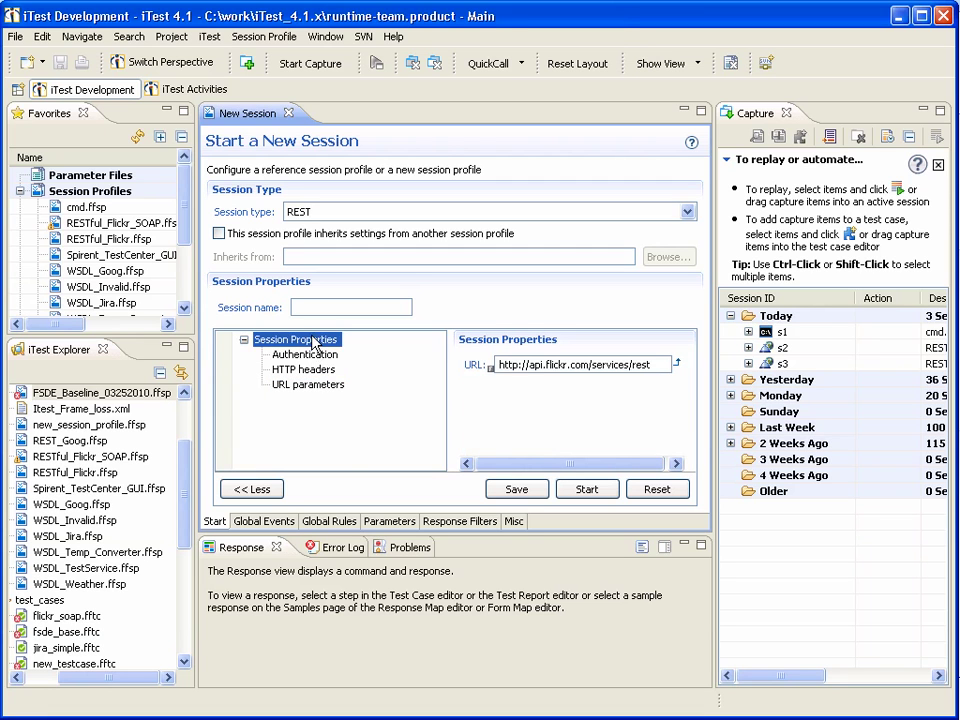
{"action": "left_click", "coordinate": [582, 490]}
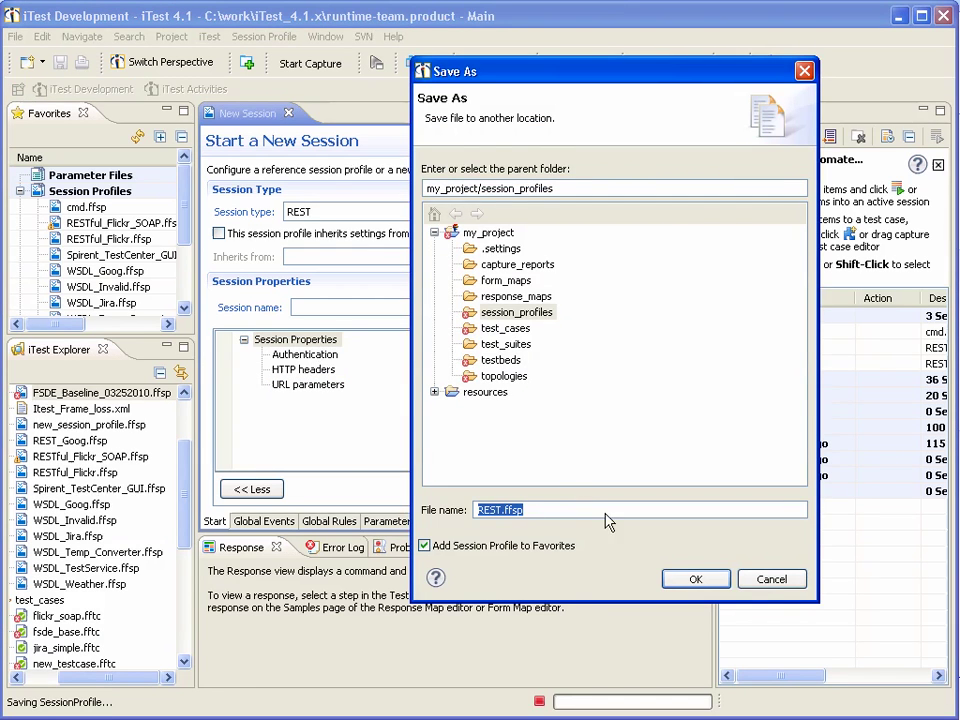
{"action": "left_click", "coordinate": [690, 580]}
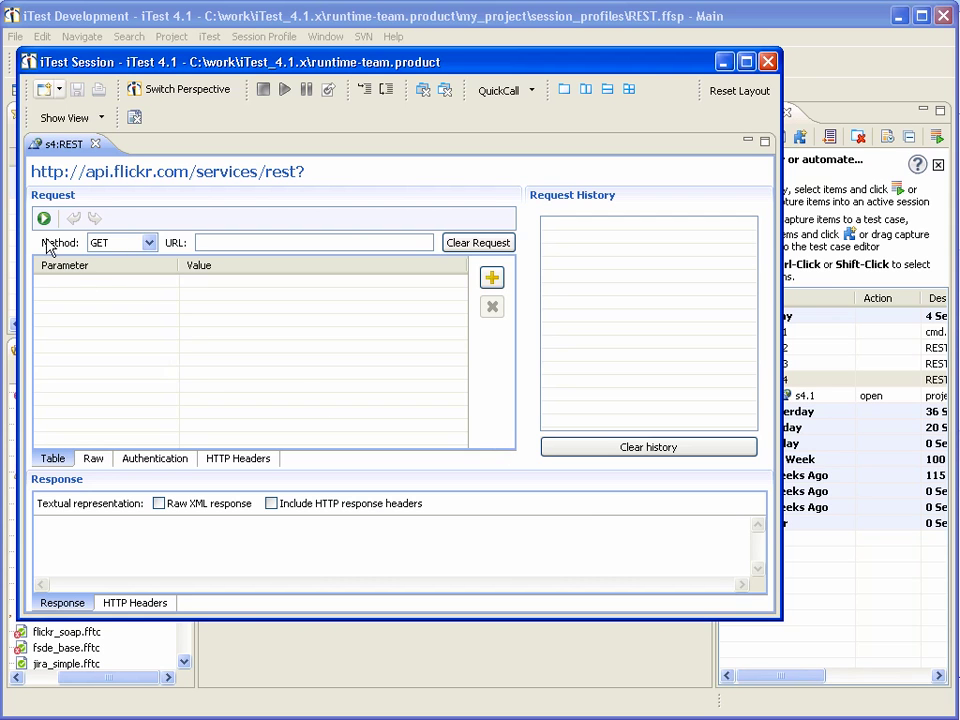
Keep the request method as GET and leave the request URL without an extra path
{"action": "left_click", "coordinate": [149, 243]}
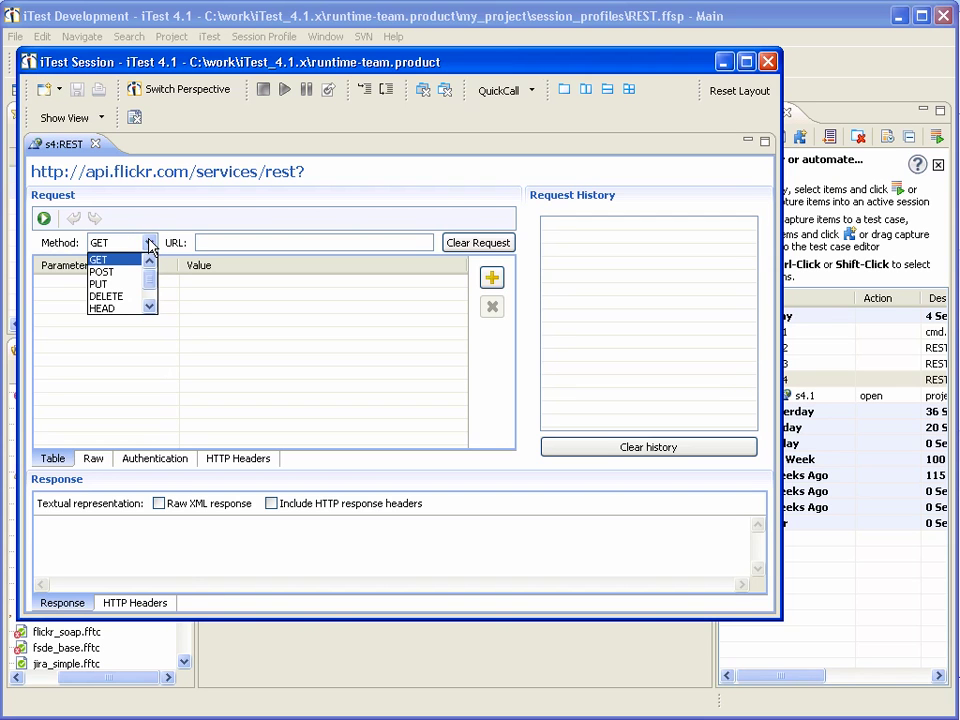
{"action": "left_click_drag", "start_coordinate": [151, 283], "coordinate": [150, 300]}
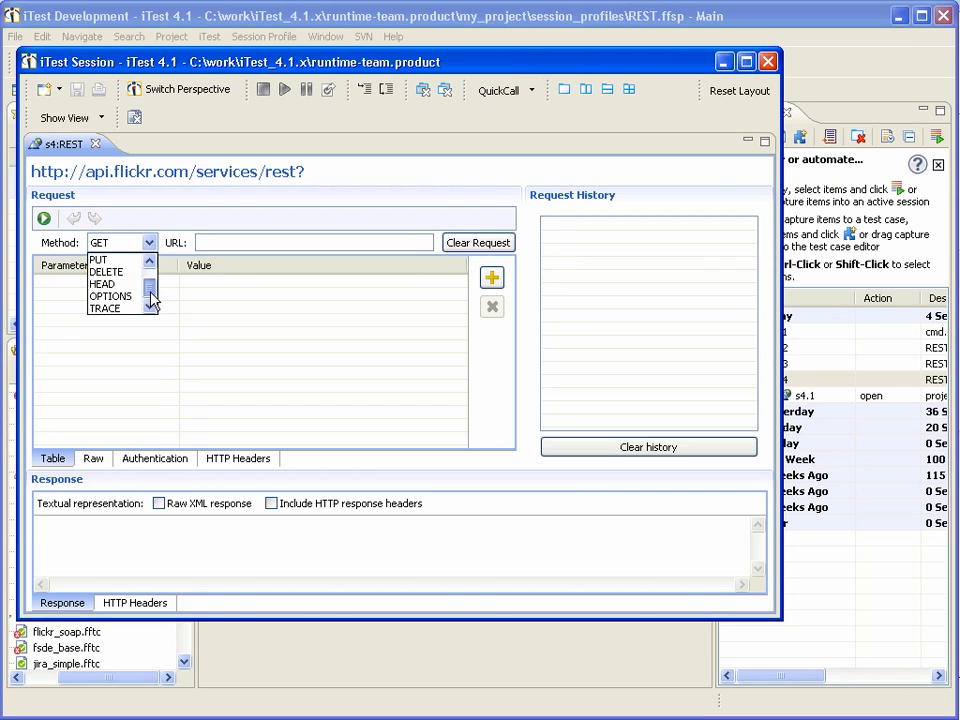
{"action": "left_click", "coordinate": [228, 255]}
{"action": "left_click", "coordinate": [230, 243]}
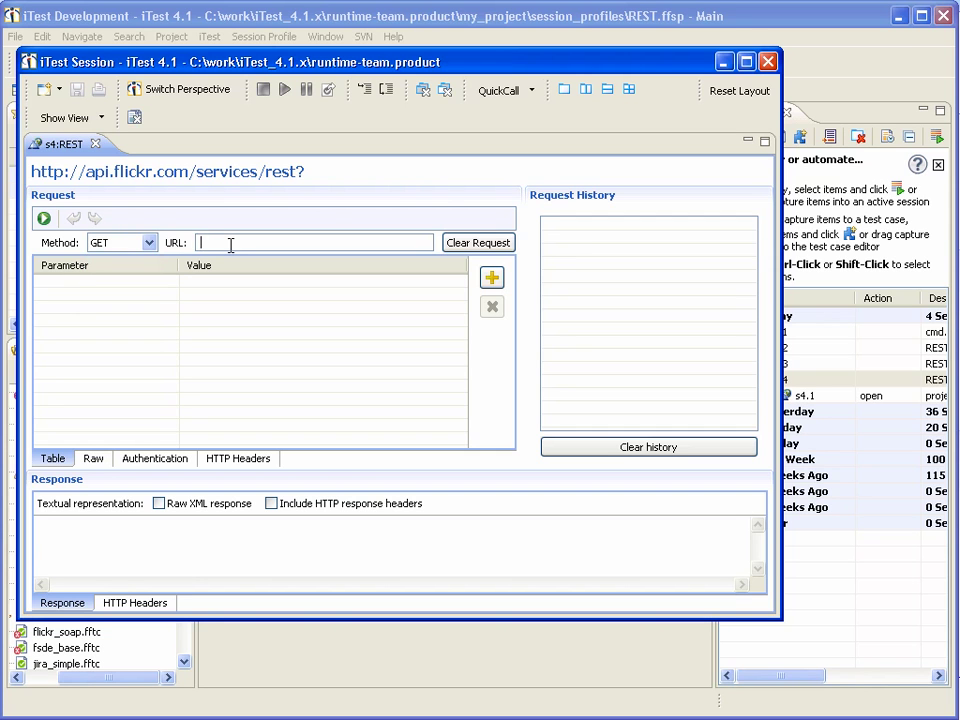
{"action": "type", "text": "action"}
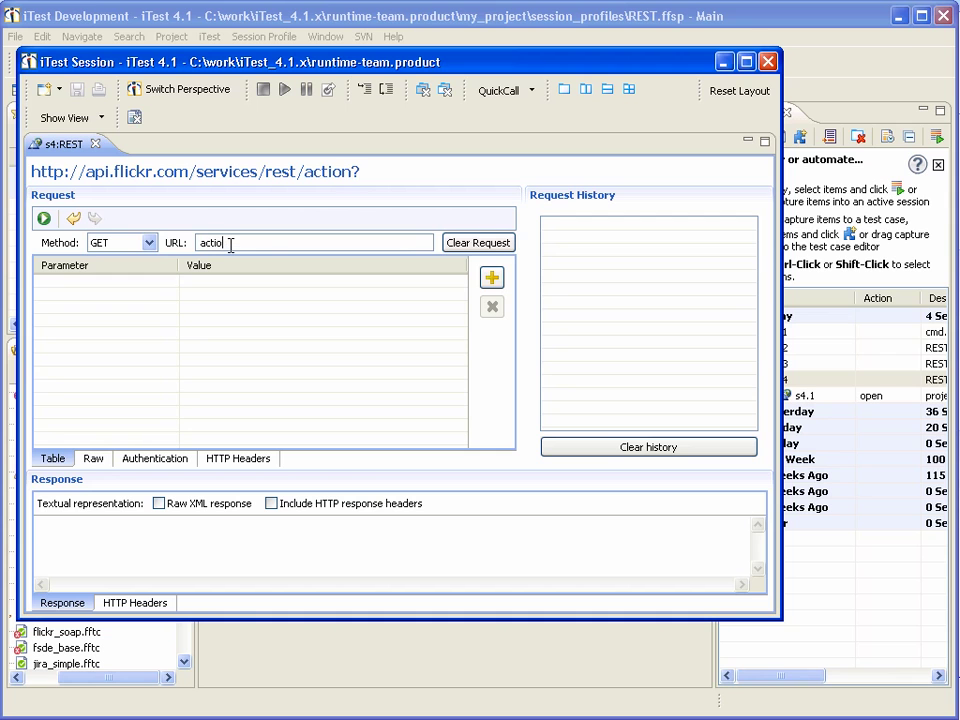
{"action": "key", "text": "BackSpace"}
{"action": "key", "text": "BackSpace"}
{"action": "key", "text": "BackSpace"}
{"action": "key", "text": "BackSpace"}
{"action": "key", "text": "BackSpace"}
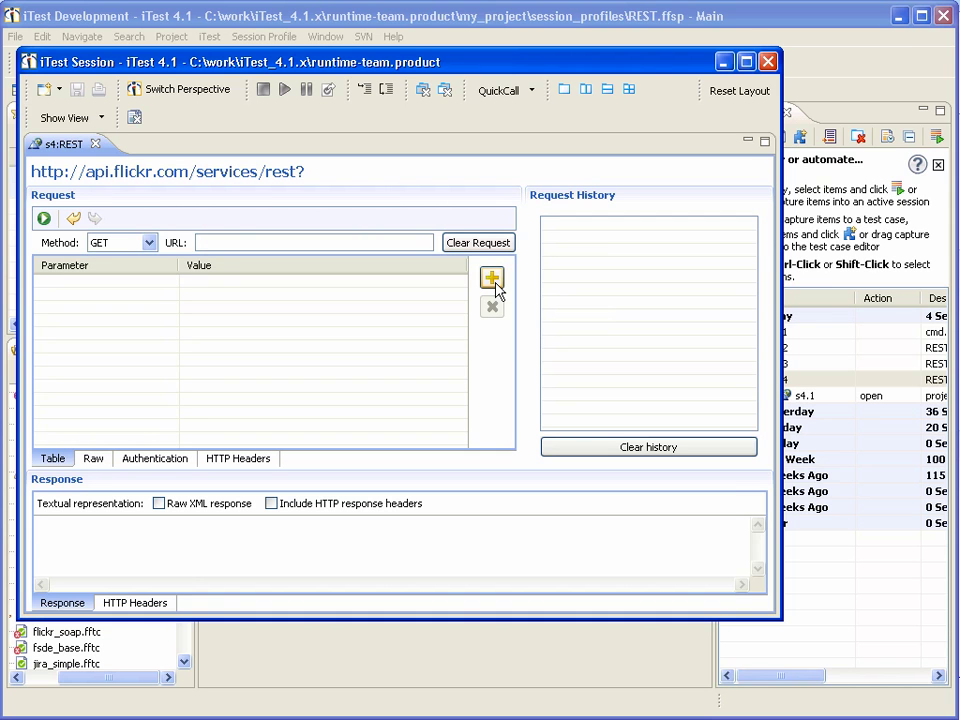
Add a request parameter named method with the value flickr.test.echo
{"action": "left_click", "coordinate": [493, 280]}
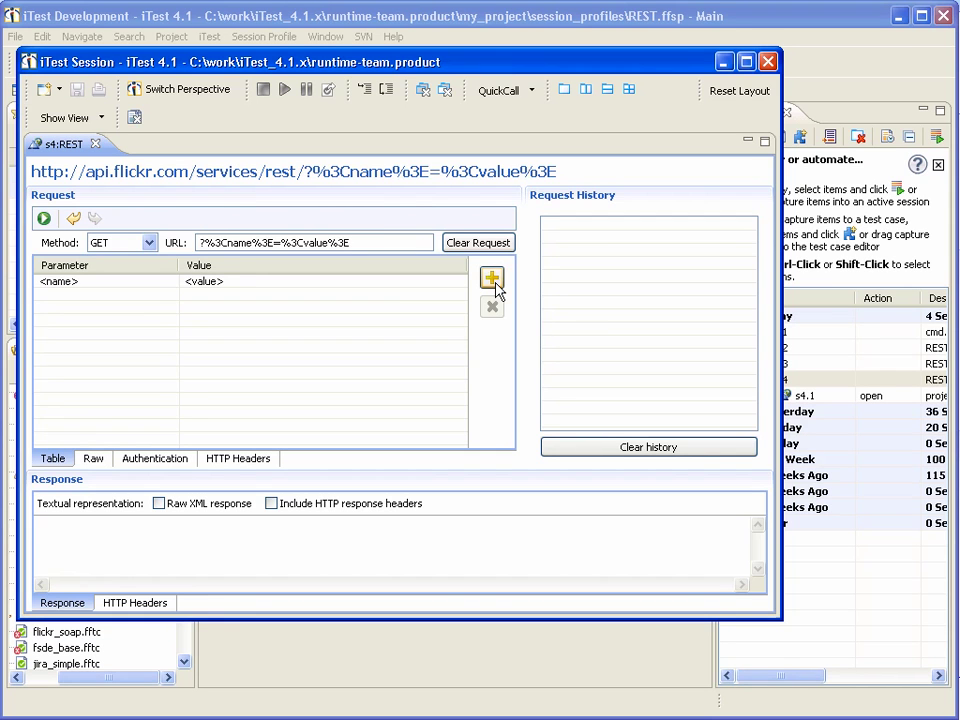
{"action": "left_click", "coordinate": [128, 284]}
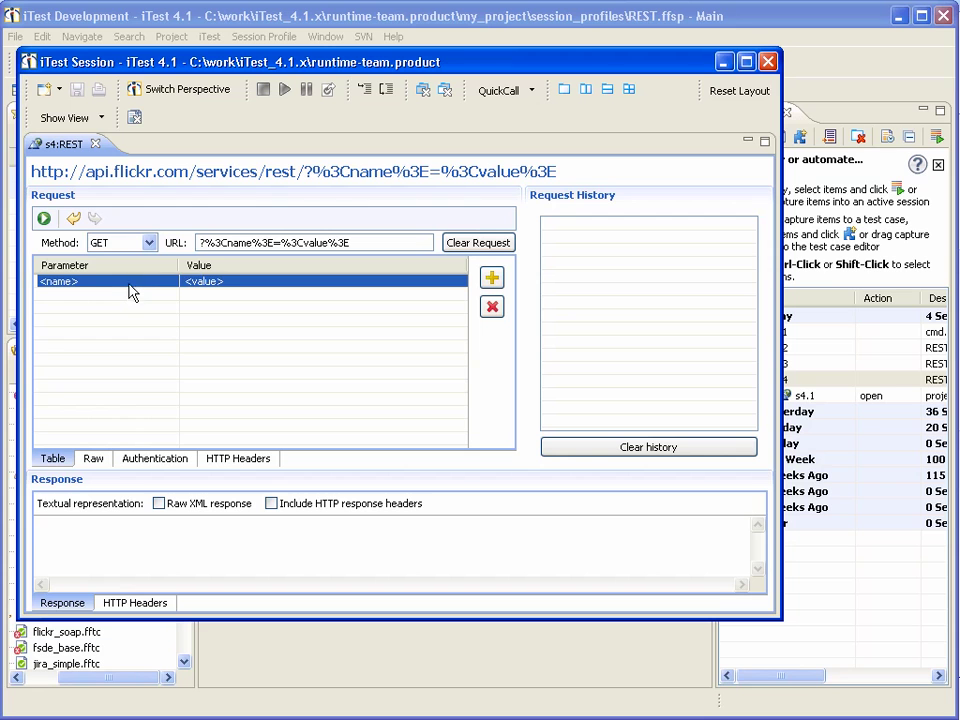
{"action": "left_click", "coordinate": [128, 282]}
{"action": "type", "text": "method"}
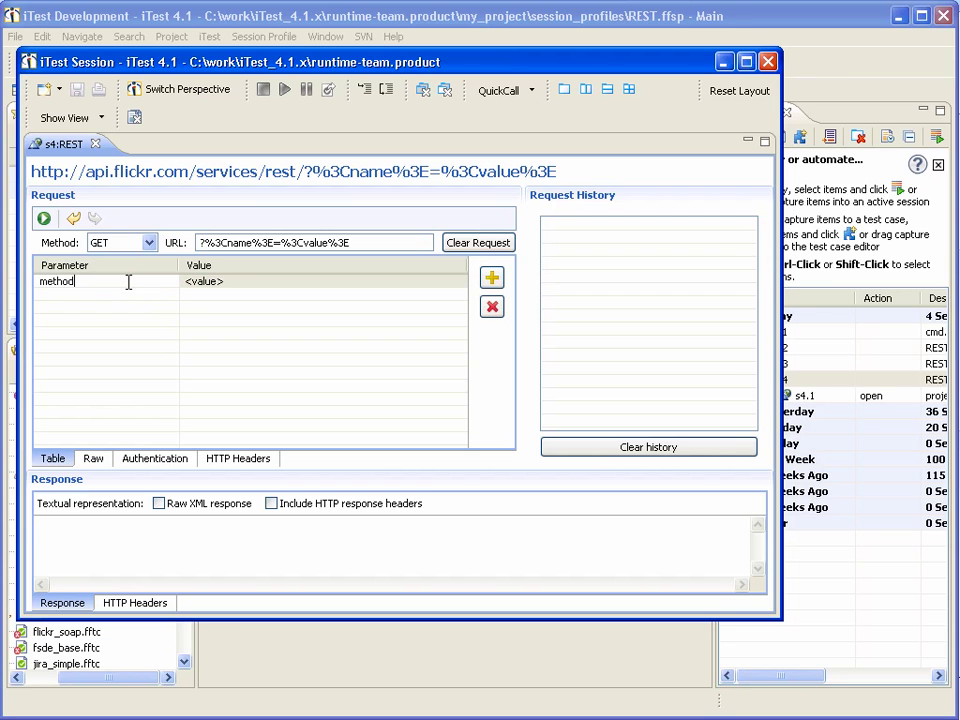
{"action": "key", "text": "Return"}
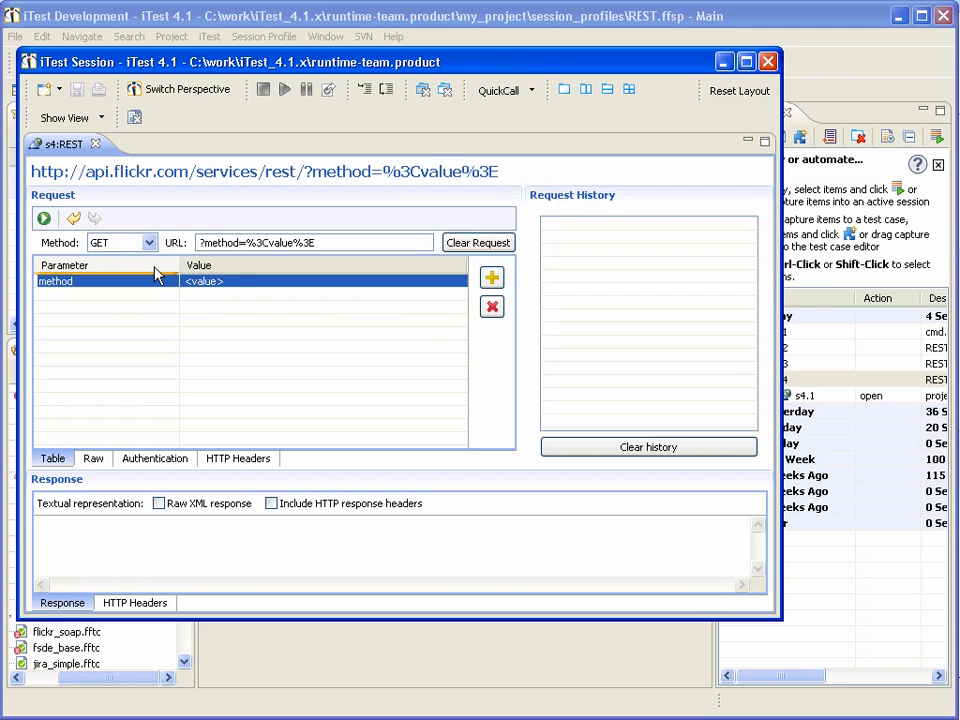
{"action": "left_click", "coordinate": [229, 277]}
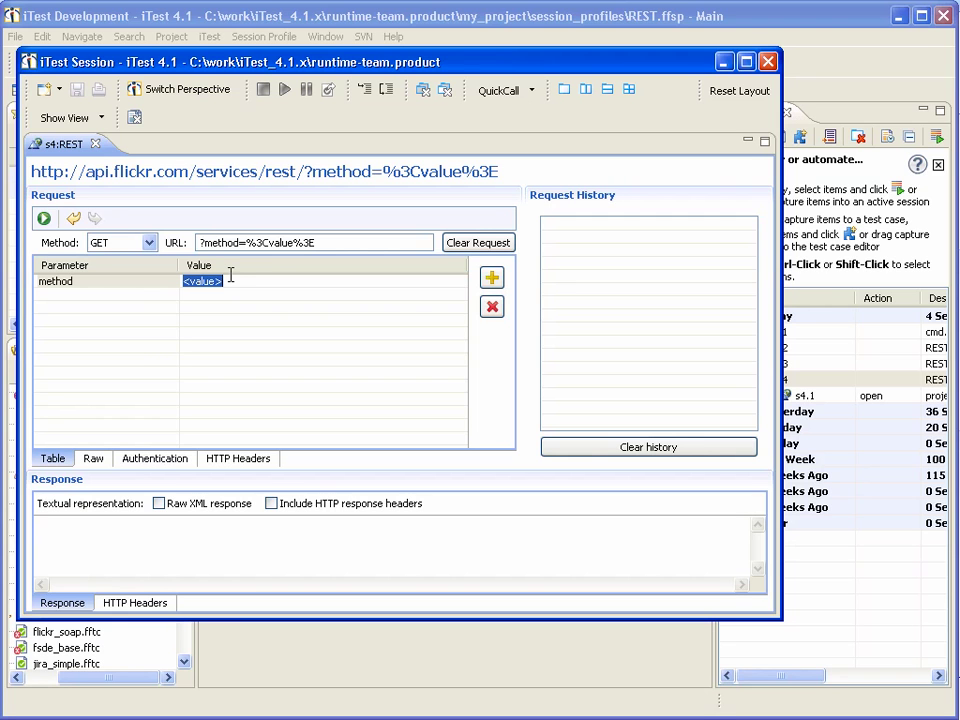
{"action": "type", "text": "flickr.test.echo"}
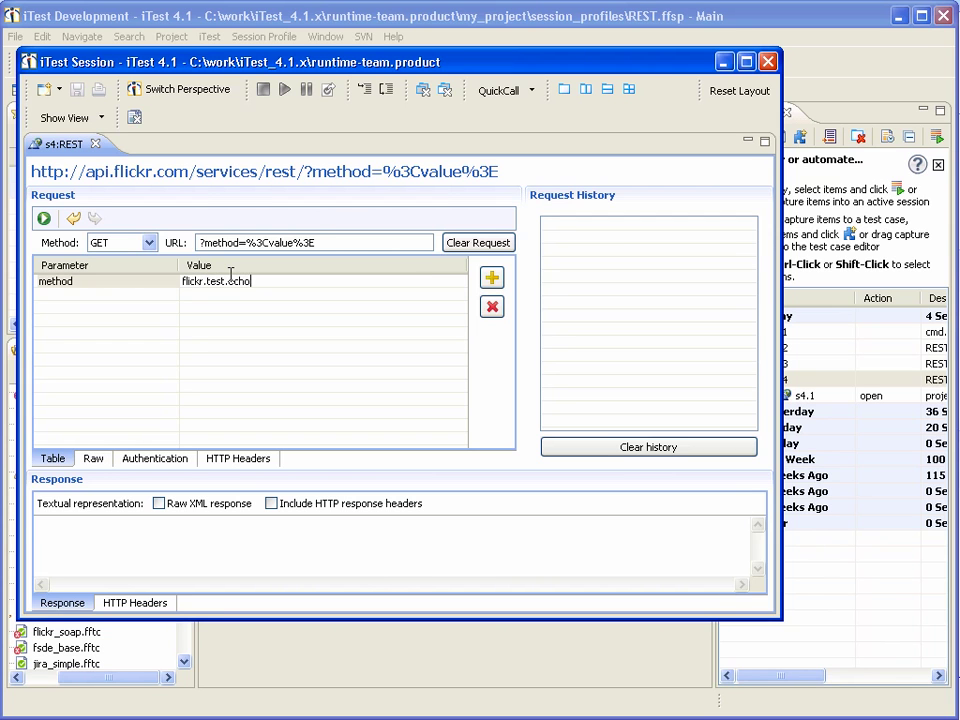
{"action": "key", "text": "Return"}
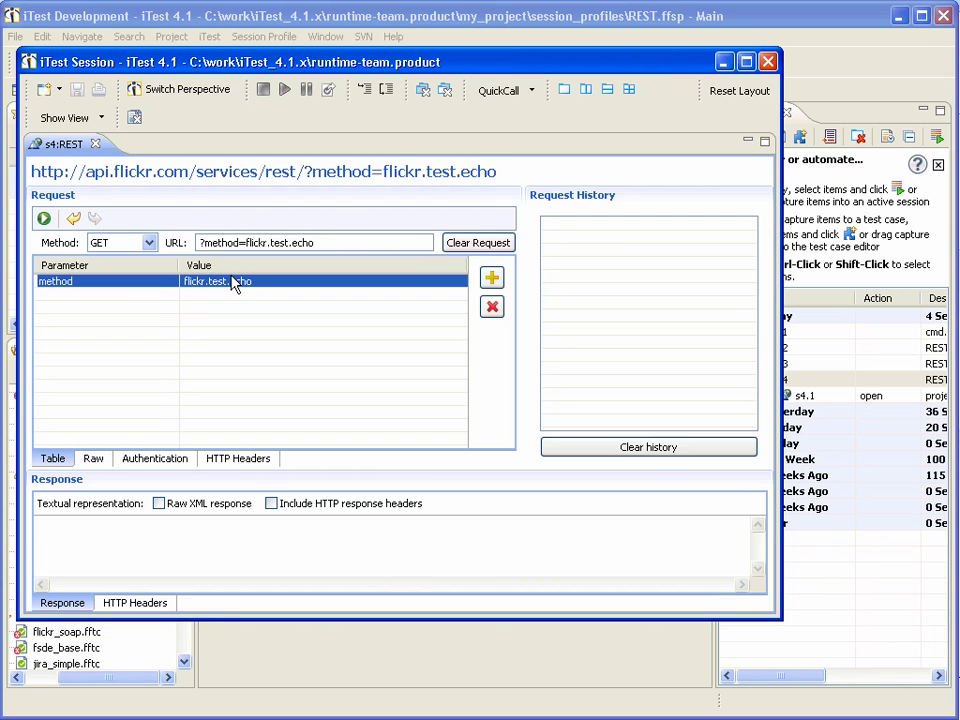
Add an api_key parameter whose value is the pasted Flickr API key
{"action": "left_click", "coordinate": [493, 279]}
{"action": "left_click", "coordinate": [109, 292]}
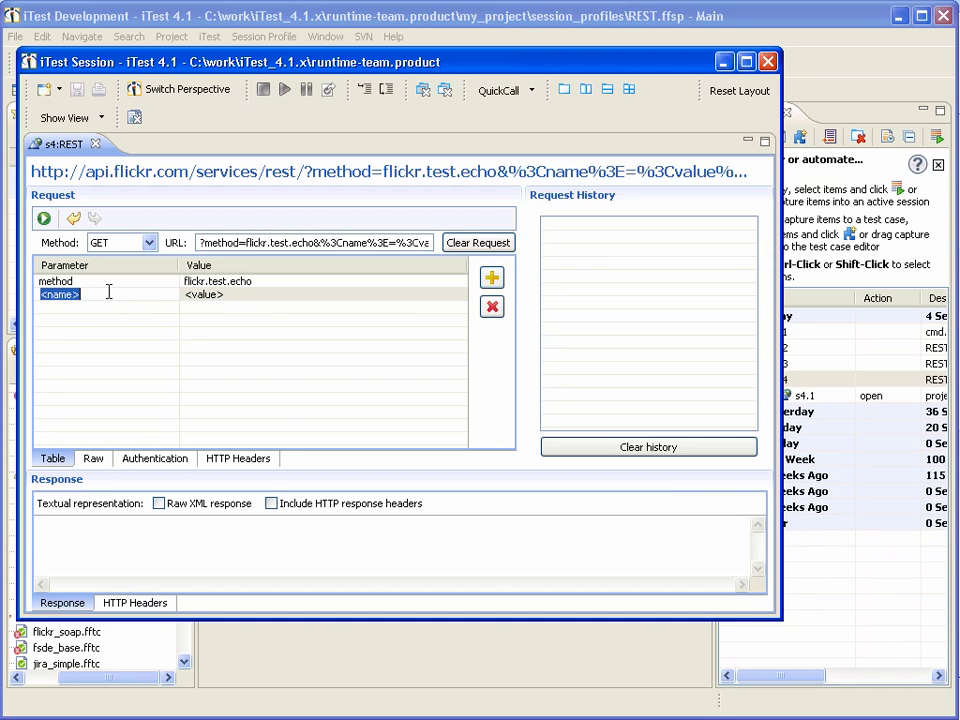
{"action": "type", "text": "api_key"}
{"action": "key", "text": "Return"}
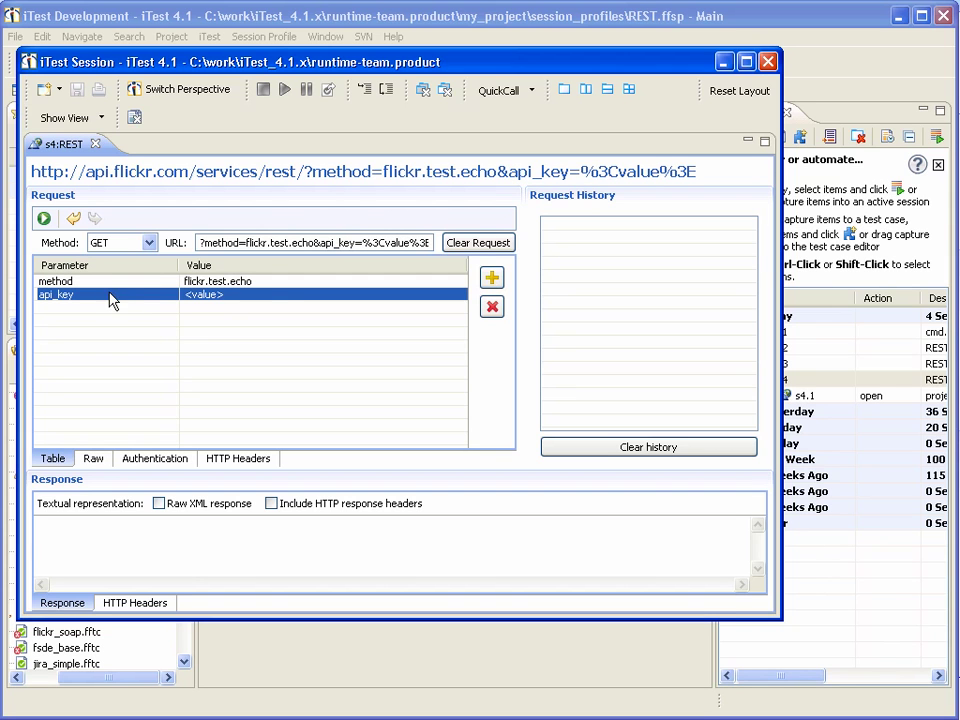
{"action": "left_click", "coordinate": [268, 294]}
{"action": "key", "text": "ctrl+v"}
{"action": "key", "text": "Return"}
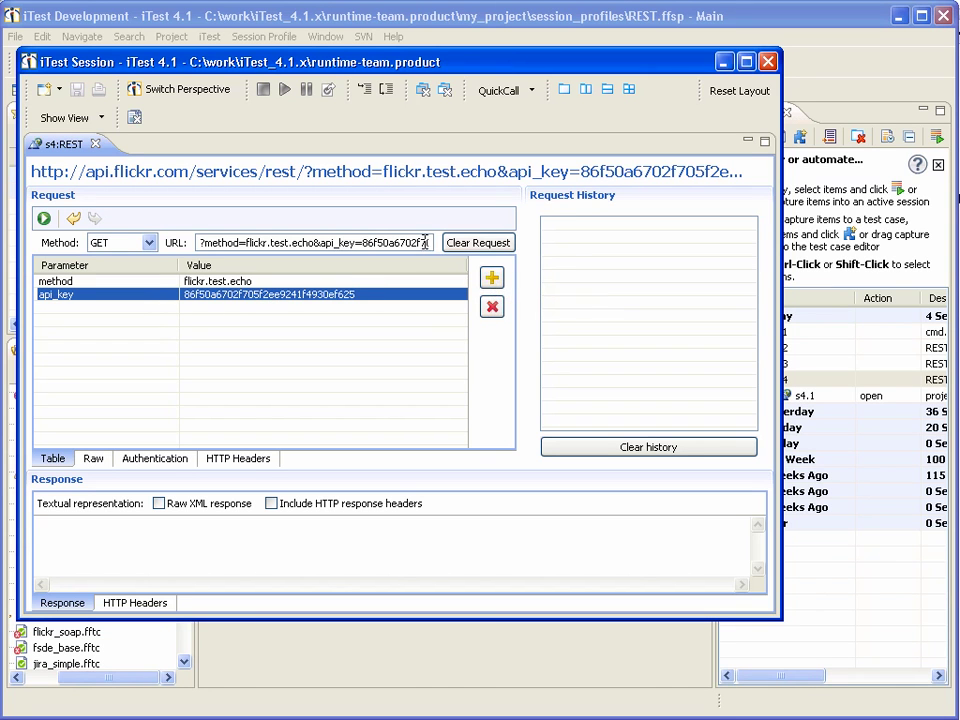
{"action": "left_click", "coordinate": [490, 306]}
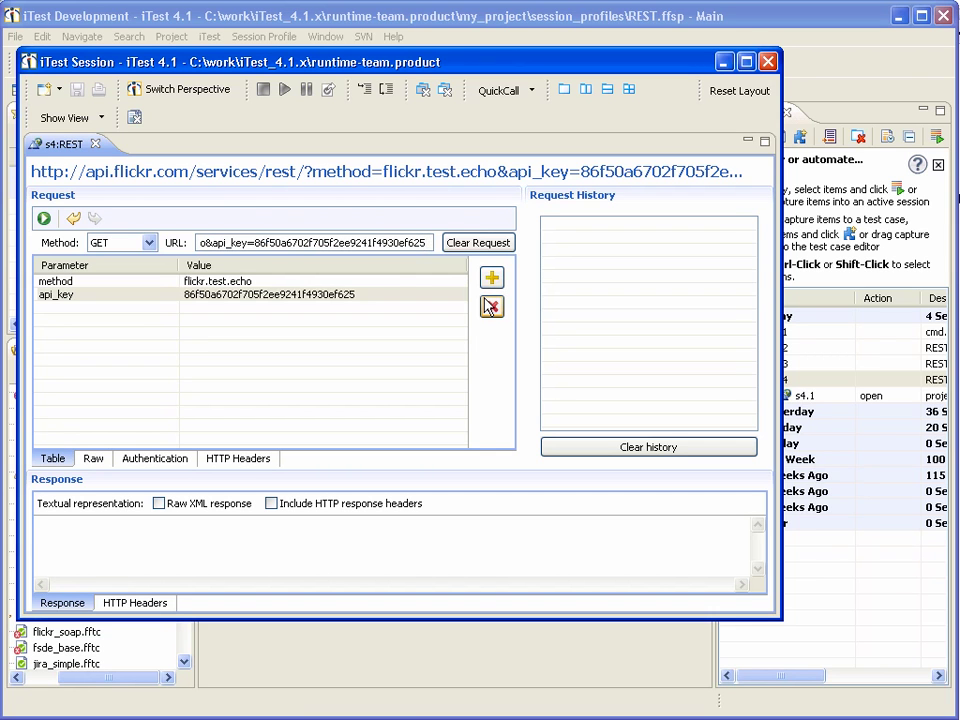
Append foo=FOO to the request URL to add a foo parameter
{"action": "type", "text": "8"}
{"action": "type", "text": "foo"}
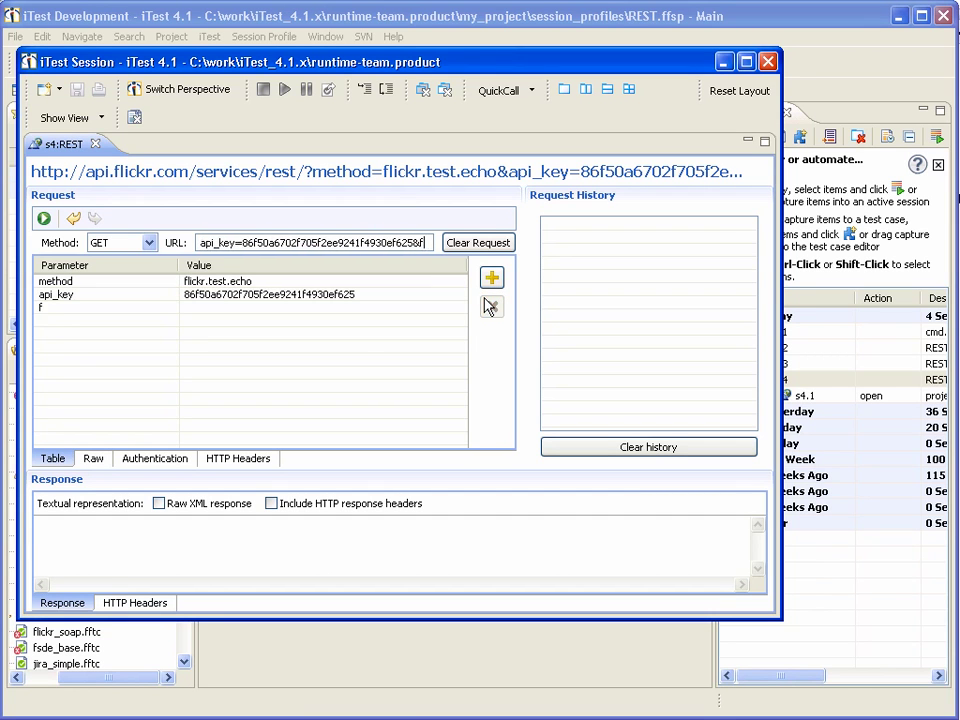
{"action": "type", "text": "=FOO"}
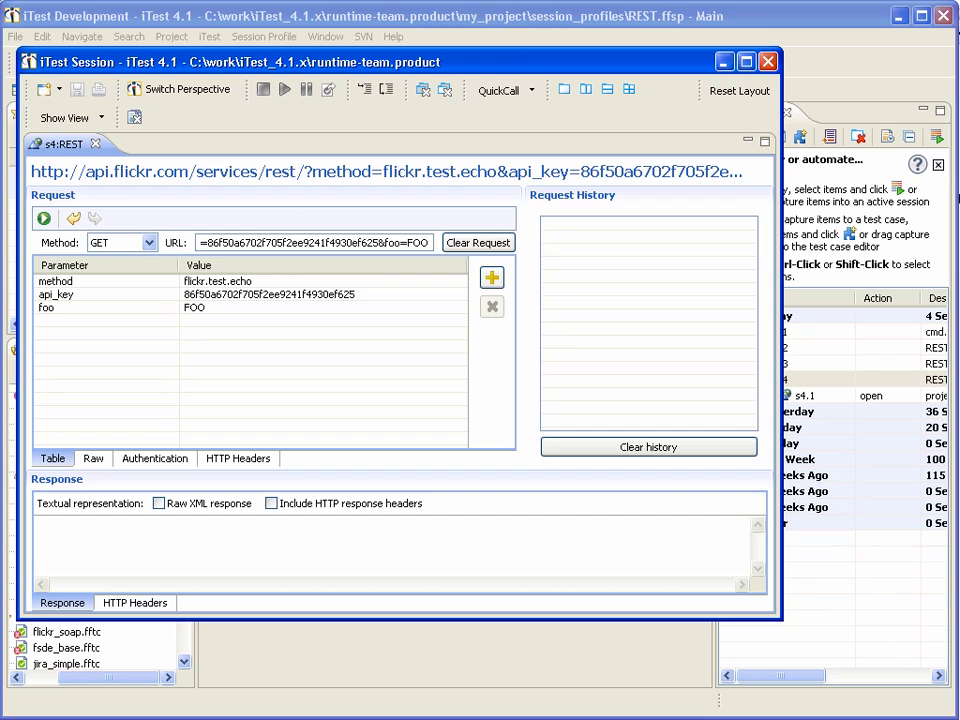
{"action": "left_click", "coordinate": [93, 460]}
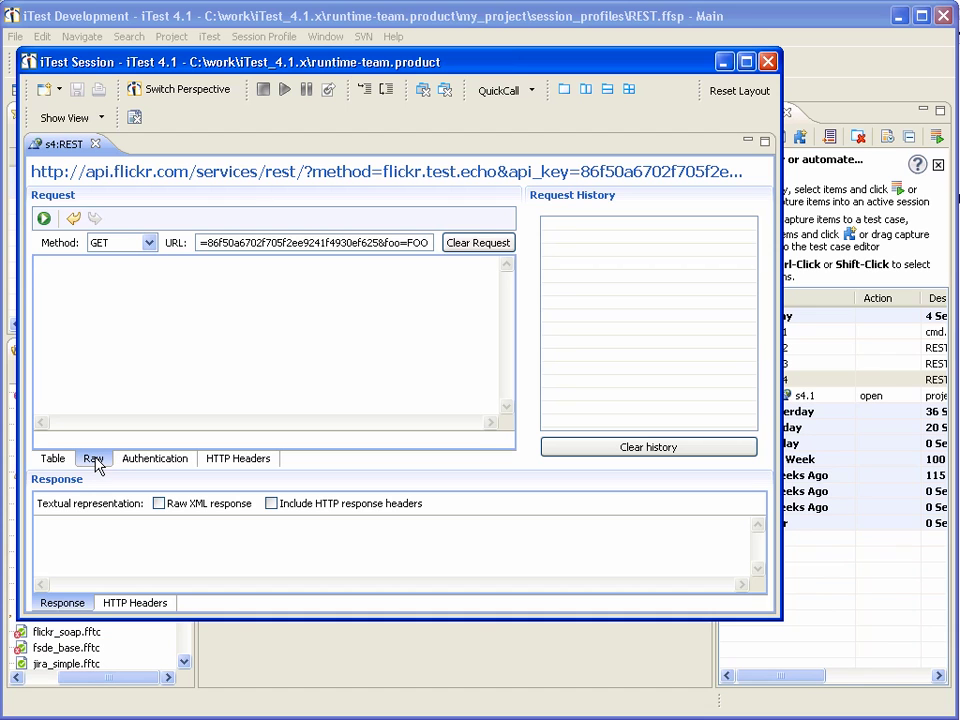
{"action": "left_click", "coordinate": [160, 458]}
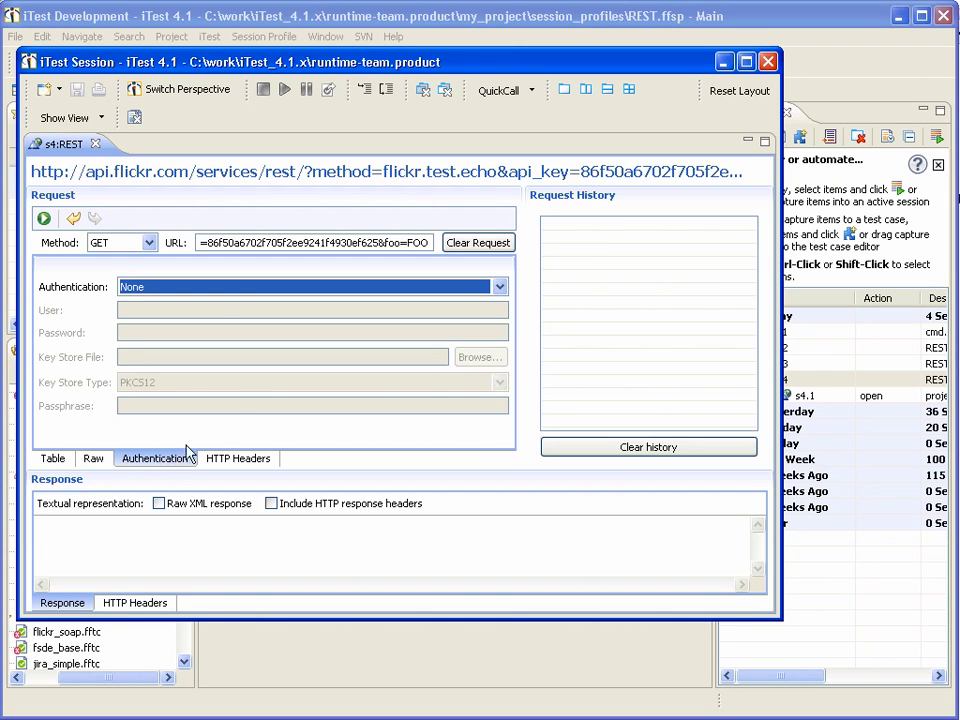
{"action": "left_click", "coordinate": [238, 460]}
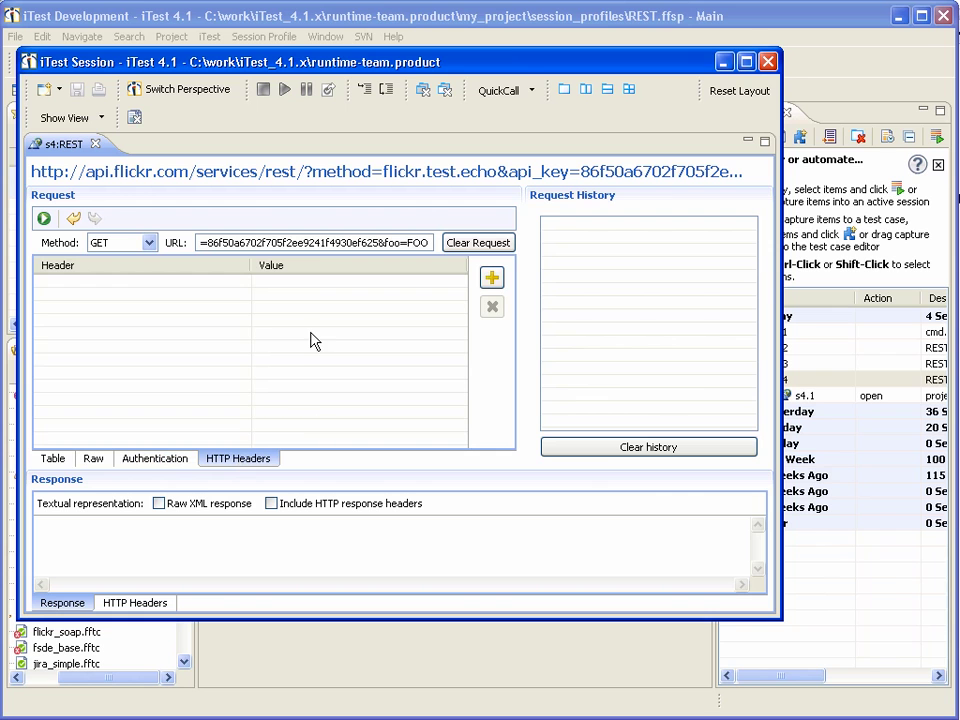
Send the GET echo request carrying method, api_key and foo parameters
{"action": "left_click", "coordinate": [50, 459]}
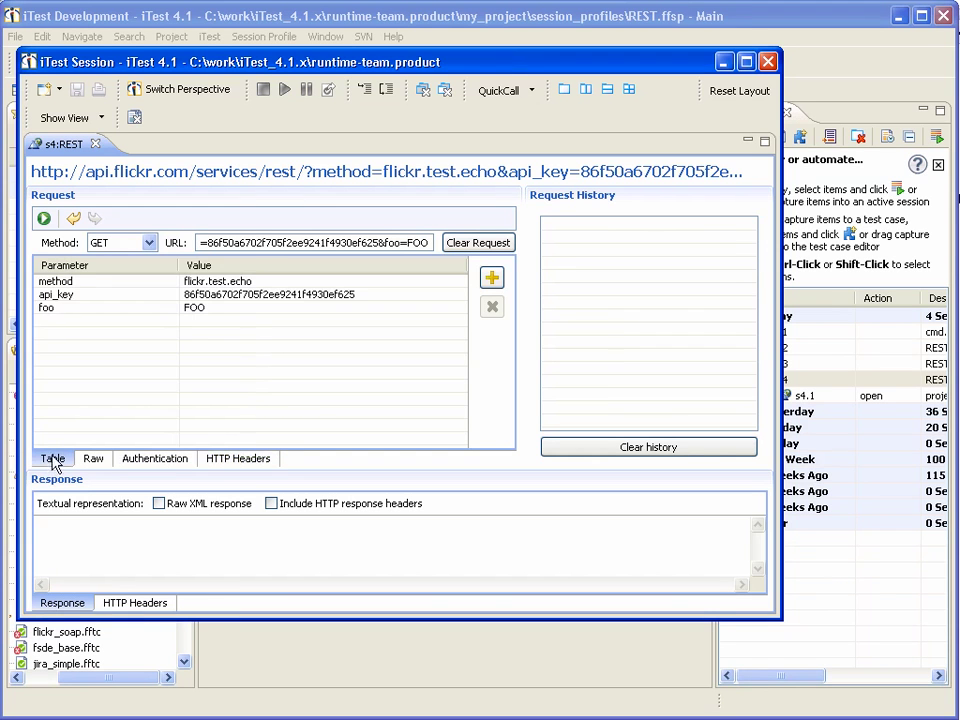
{"action": "left_click", "coordinate": [42, 219]}
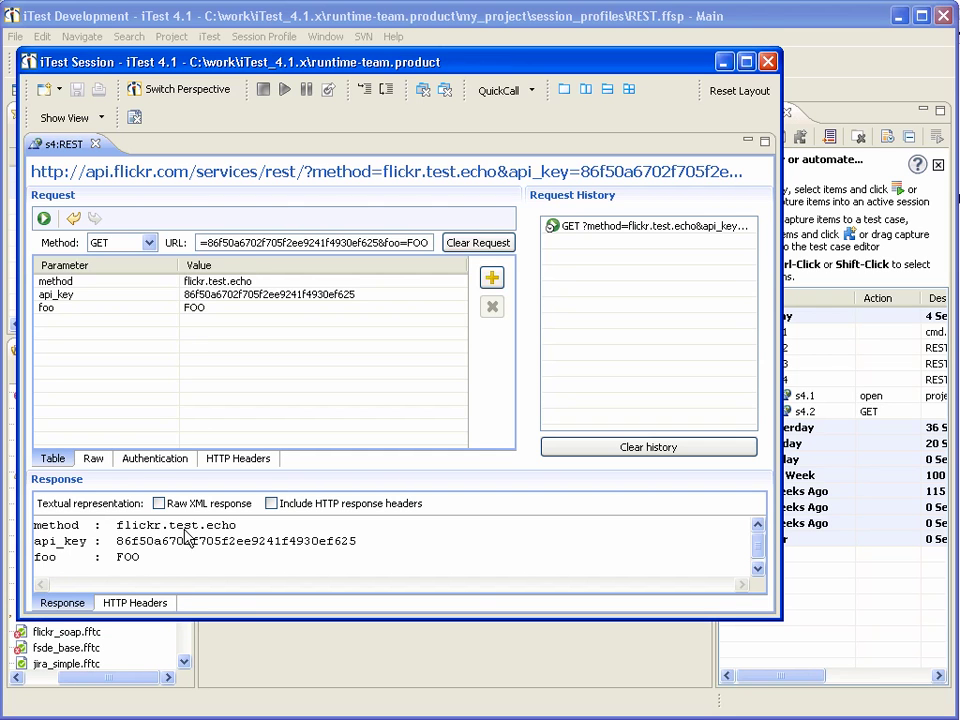
Resend the echo request with Raw XML response enabled and inspect its HTTP headers
{"action": "left_click", "coordinate": [159, 504]}
{"action": "left_click", "coordinate": [45, 222]}
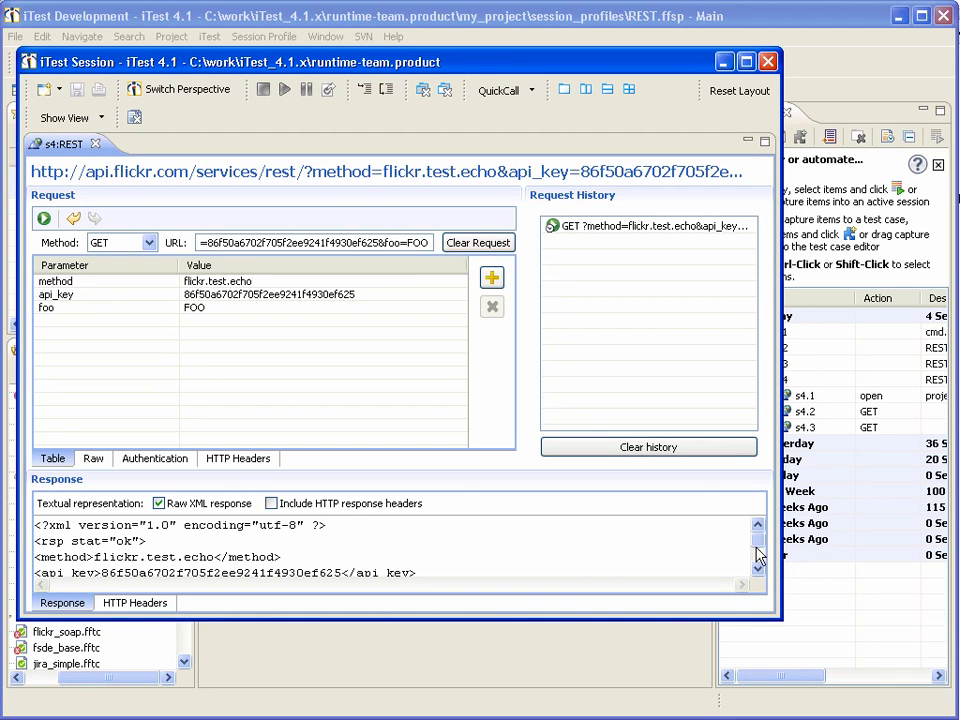
{"action": "left_click_drag", "start_coordinate": [754, 551], "coordinate": [765, 508]}
{"action": "left_click", "coordinate": [135, 605]}
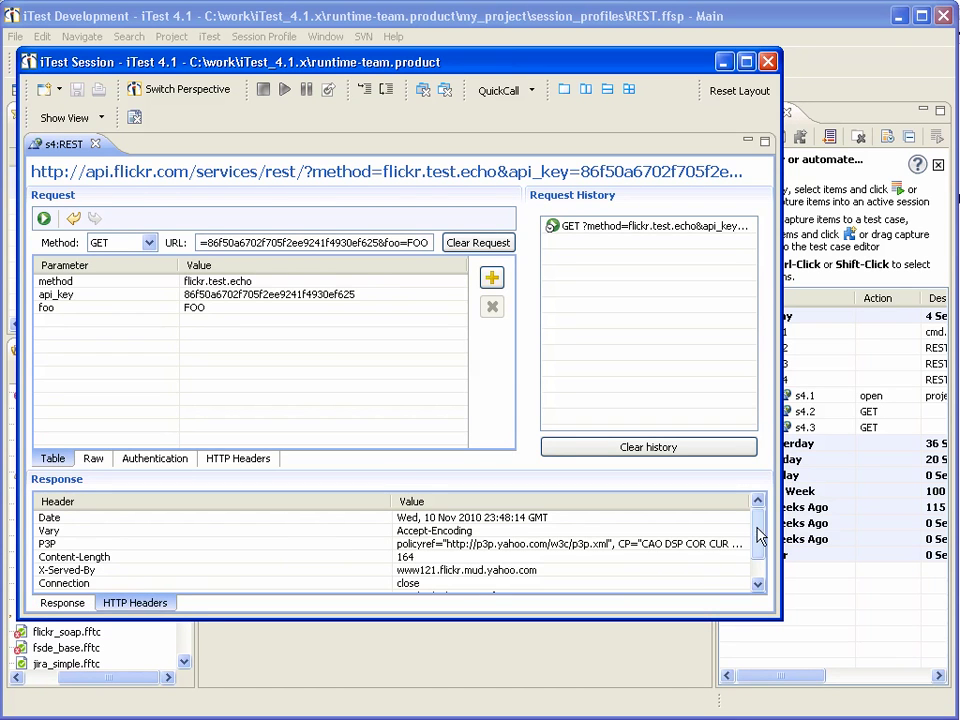
{"action": "left_click_drag", "start_coordinate": [759, 536], "coordinate": [762, 508]}
Resend the echo request including HTTP response headers and inspect the header block
{"action": "left_click", "coordinate": [53, 604]}
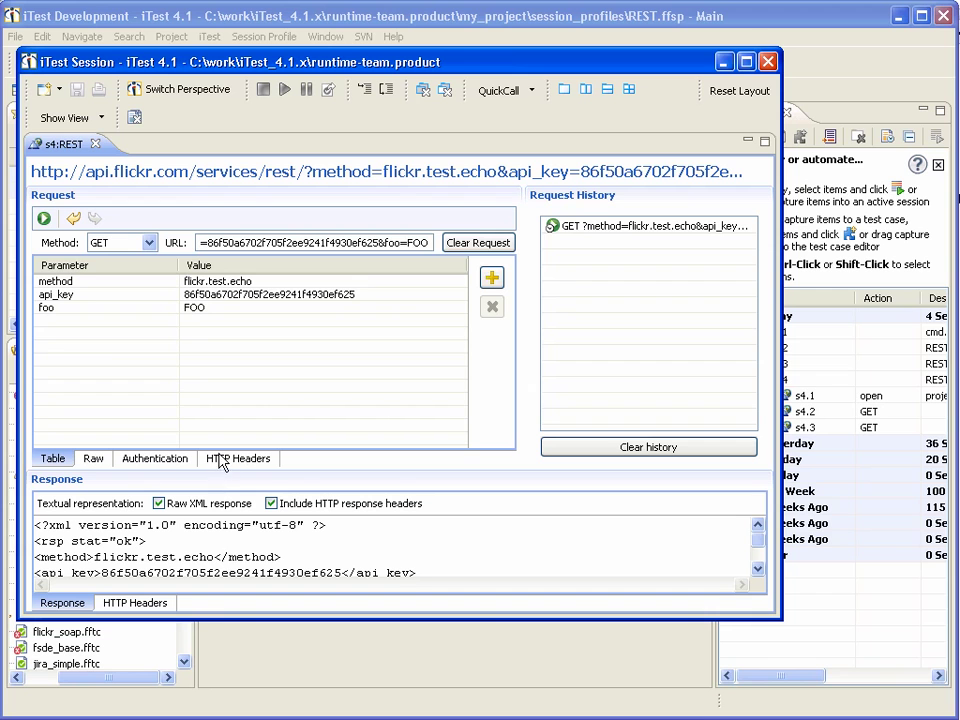
{"action": "left_click", "coordinate": [43, 218]}
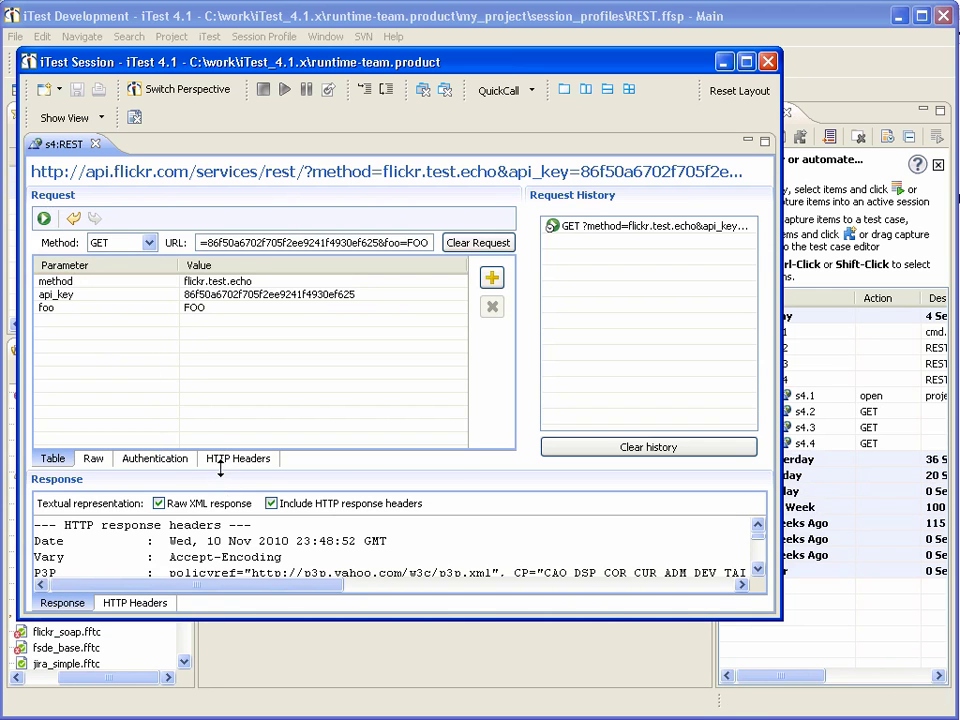
{"action": "left_click_drag", "start_coordinate": [220, 467], "coordinate": [229, 389]}
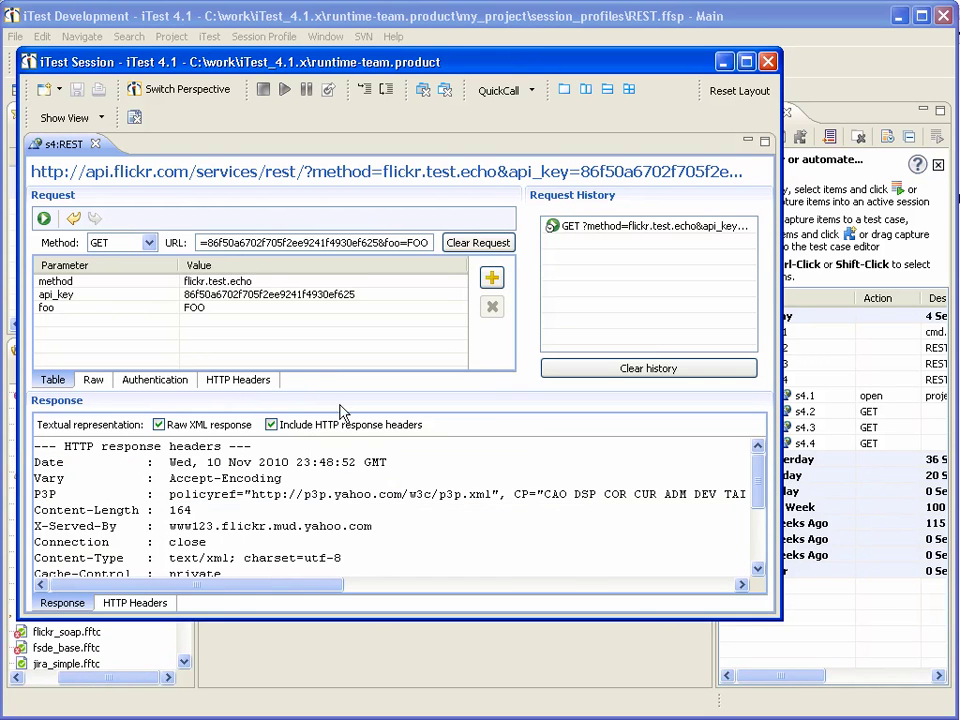
{"action": "left_click_drag", "start_coordinate": [229, 389], "coordinate": [229, 467]}
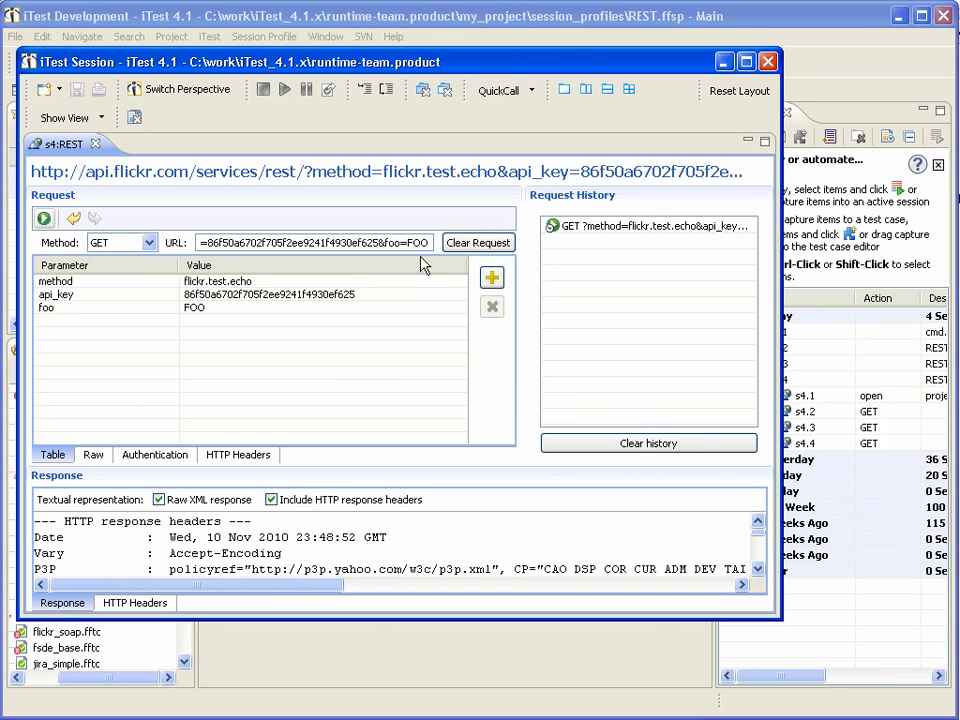
Clear the request and build a POST to ../soap with the pasted flickr.test.echo SOAP envelope
{"action": "left_click", "coordinate": [481, 243]}
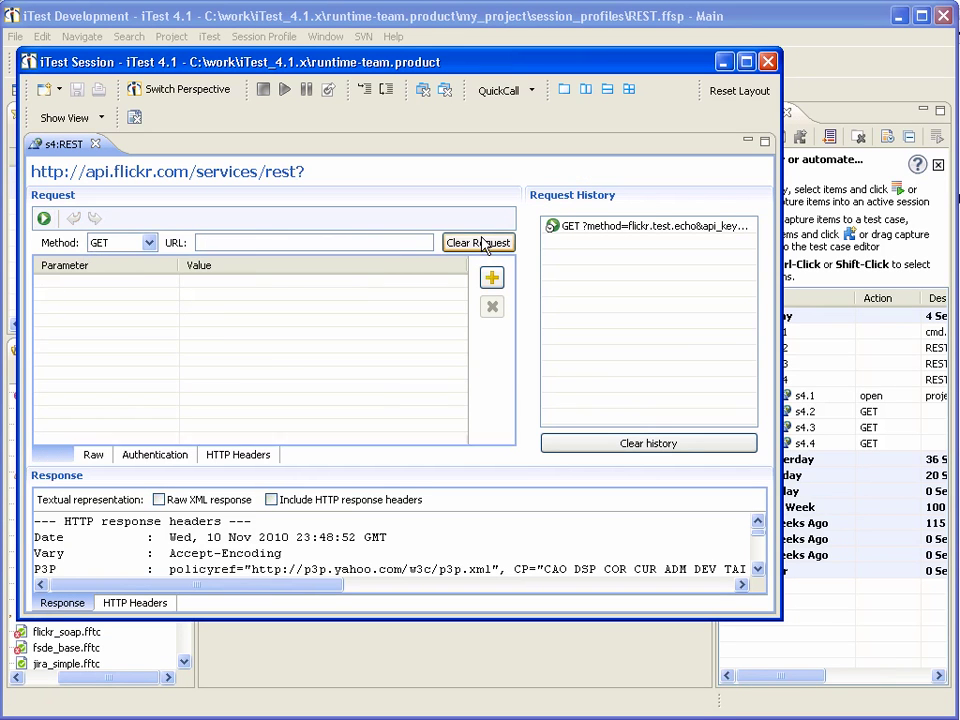
{"action": "left_click", "coordinate": [150, 243]}
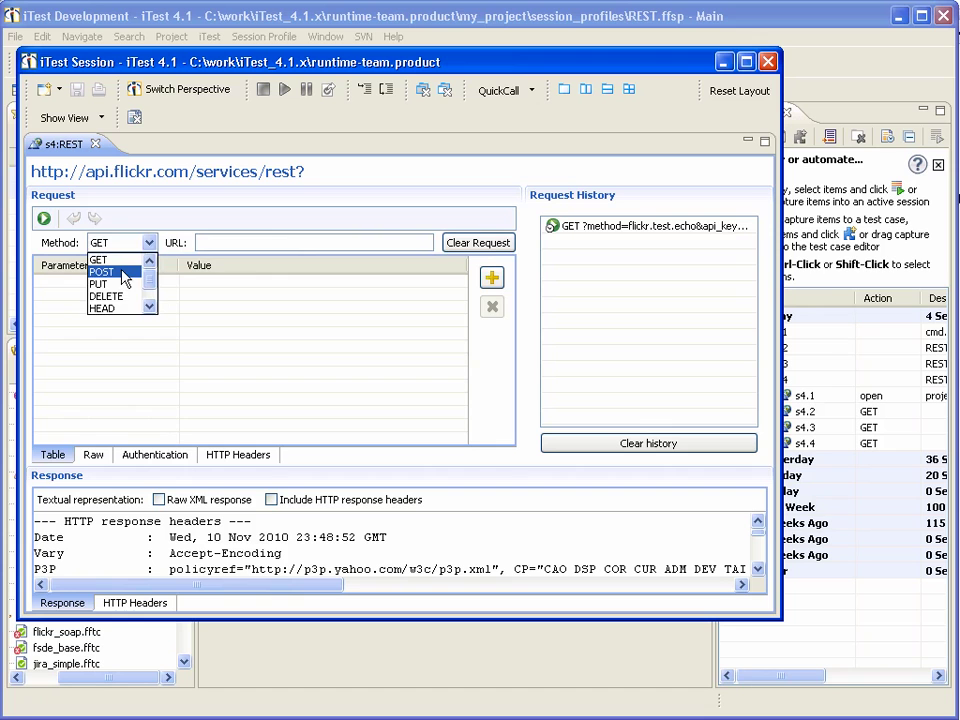
{"action": "left_click", "coordinate": [125, 272]}
{"action": "left_click", "coordinate": [216, 242]}
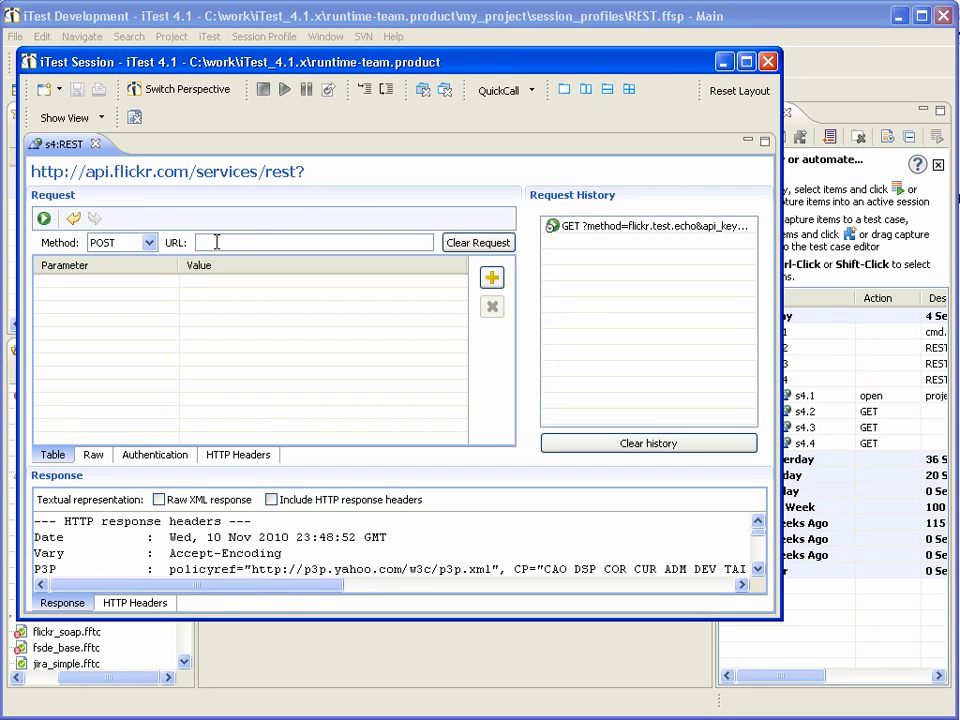
{"action": "type", "text": "../soap"}
{"action": "left_click", "coordinate": [94, 455]}
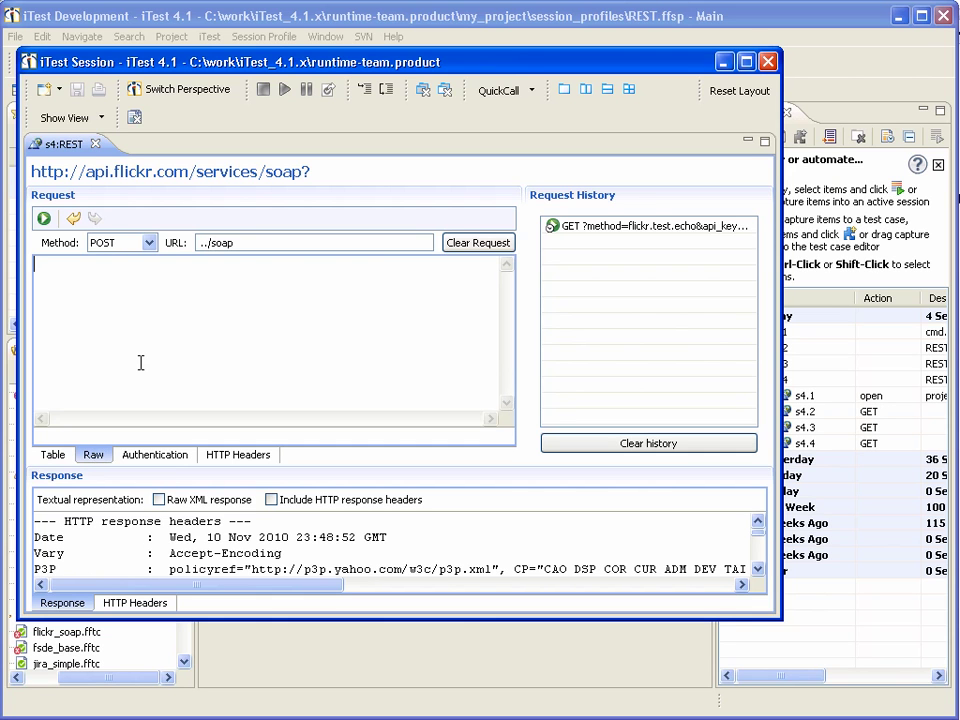
{"action": "key", "text": "ctrl+v"}
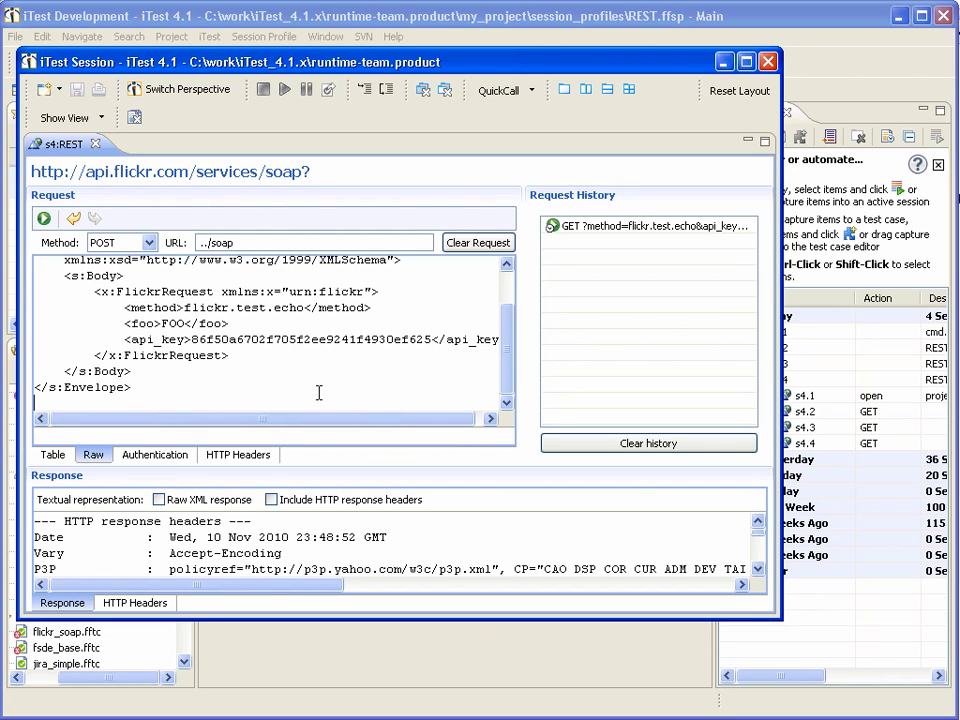
{"action": "left_click_drag", "start_coordinate": [507, 343], "coordinate": [517, 311]}
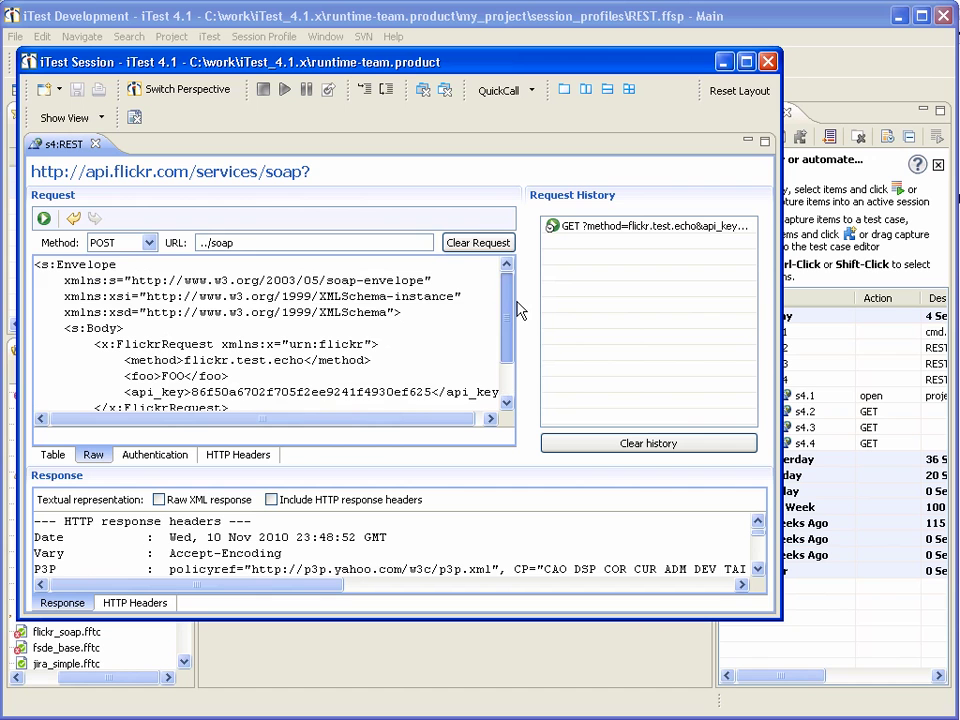
Send the SOAP POST to ../soap and return the request pane to the Table view
{"action": "left_click", "coordinate": [45, 219]}
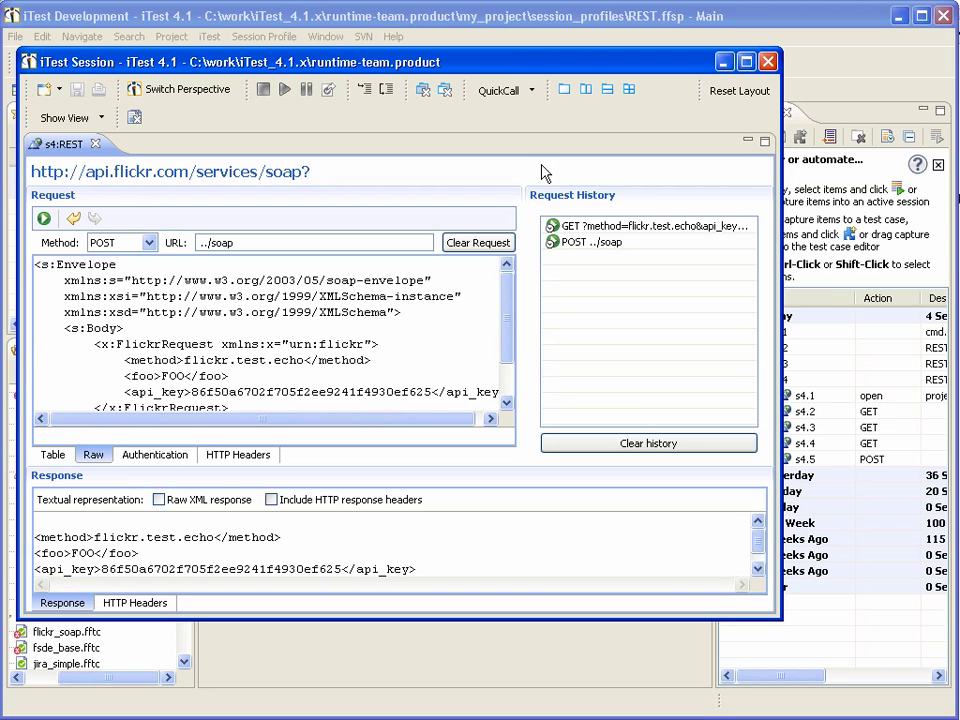
{"action": "left_click", "coordinate": [55, 456]}
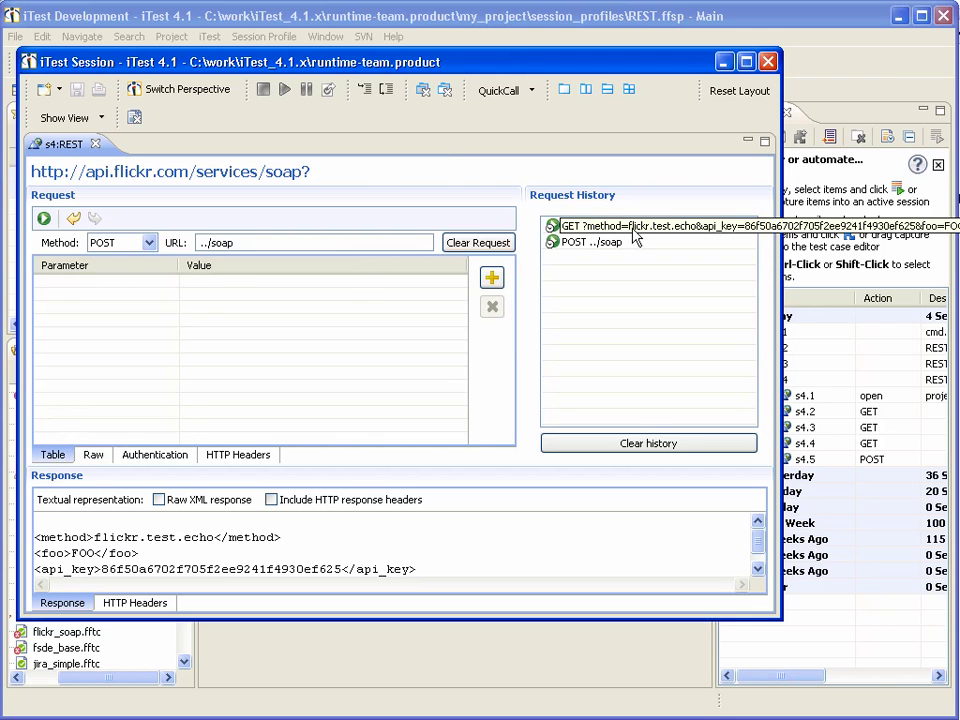